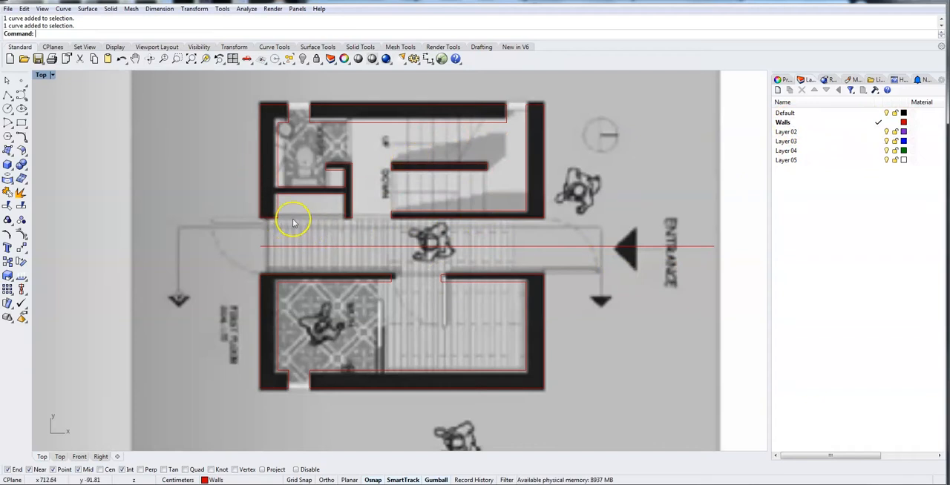
Check which traced wall outlines are closed curves and which are still separate segments by selecting them one at a time.
{"action": "scroll", "coordinate": [297, 222], "scroll_direction": "up", "scroll_amount": 1}
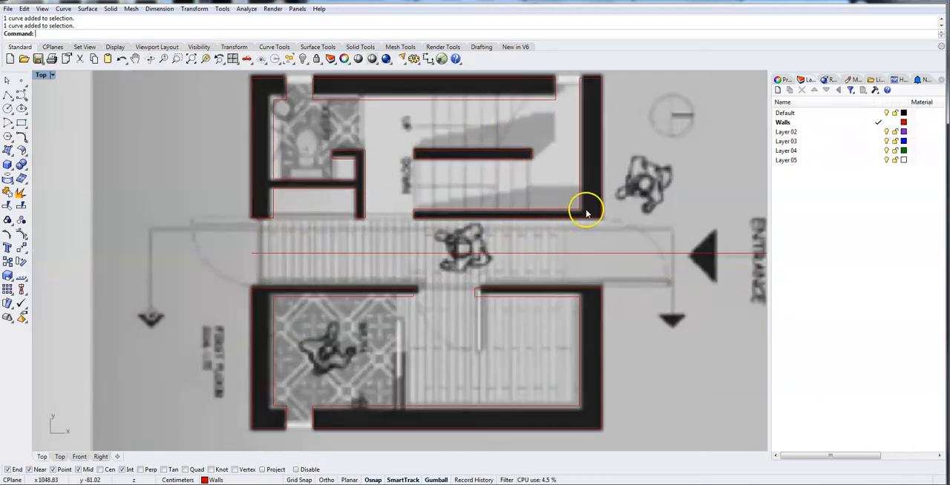
{"action": "left_click", "coordinate": [581, 173]}
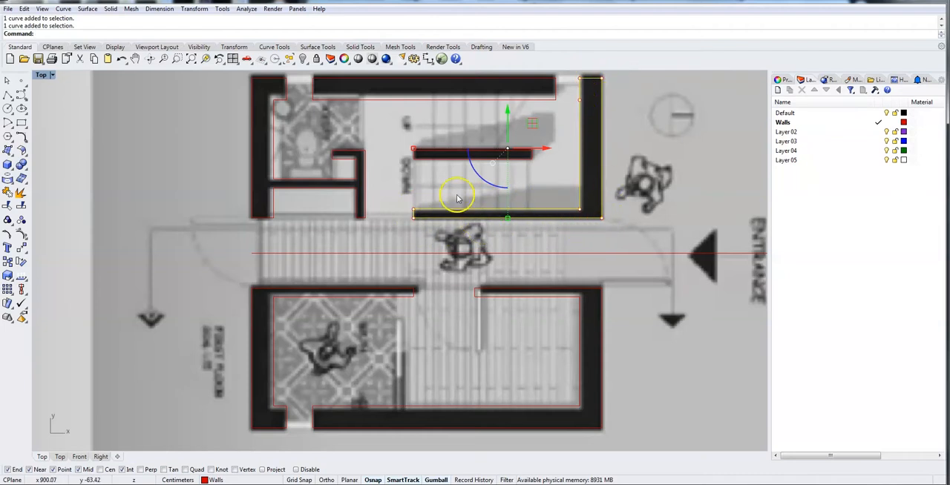
{"action": "left_click", "coordinate": [470, 100]}
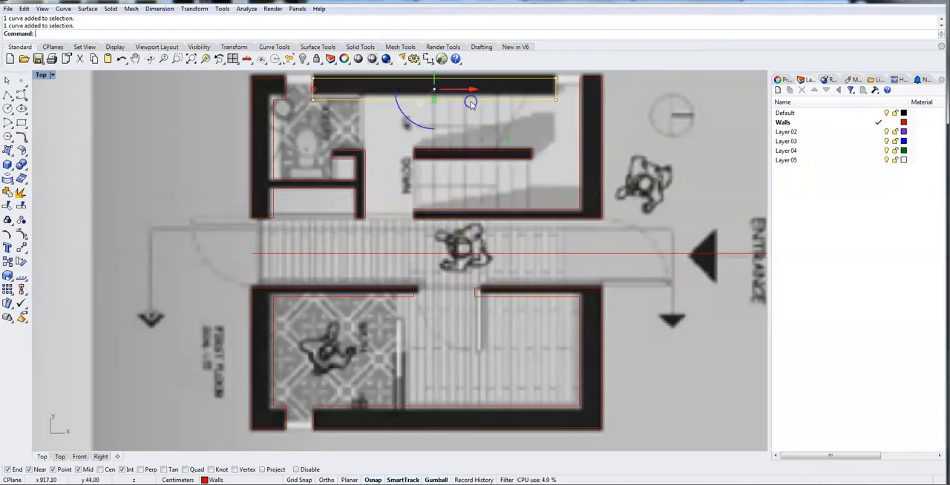
{"action": "left_click", "coordinate": [528, 287]}
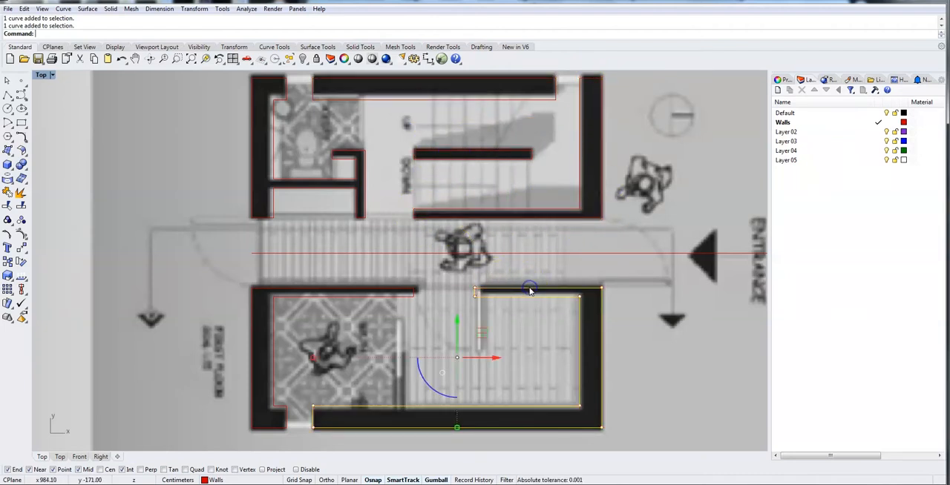
{"action": "left_click", "coordinate": [294, 298]}
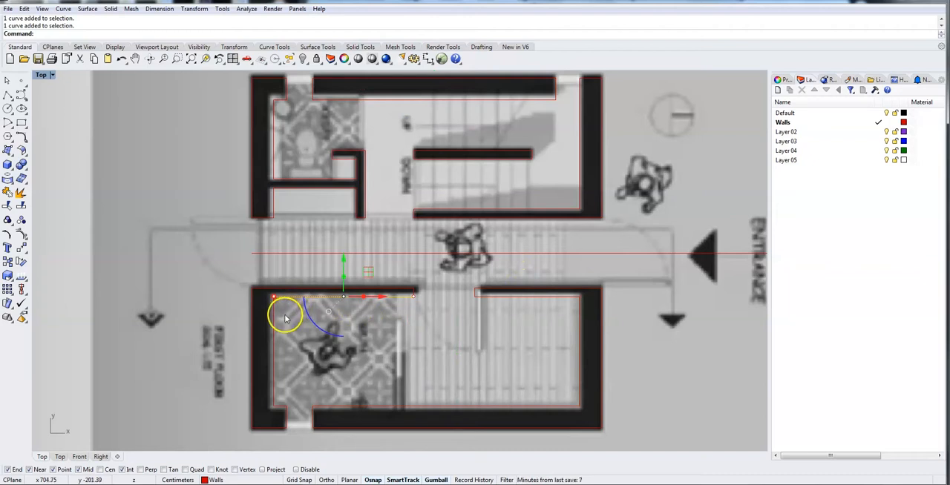
{"action": "left_click", "coordinate": [273, 318]}
{"action": "left_click", "coordinate": [273, 288]}
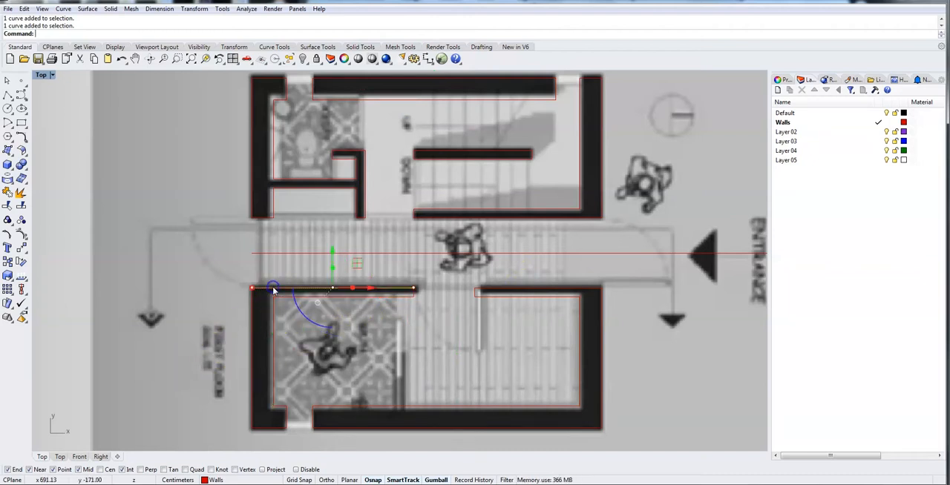
Join the eight separate segments outlining the lower-left wall of the first-floor plan into one closed curve.
{"action": "left_click", "coordinate": [251, 348]}
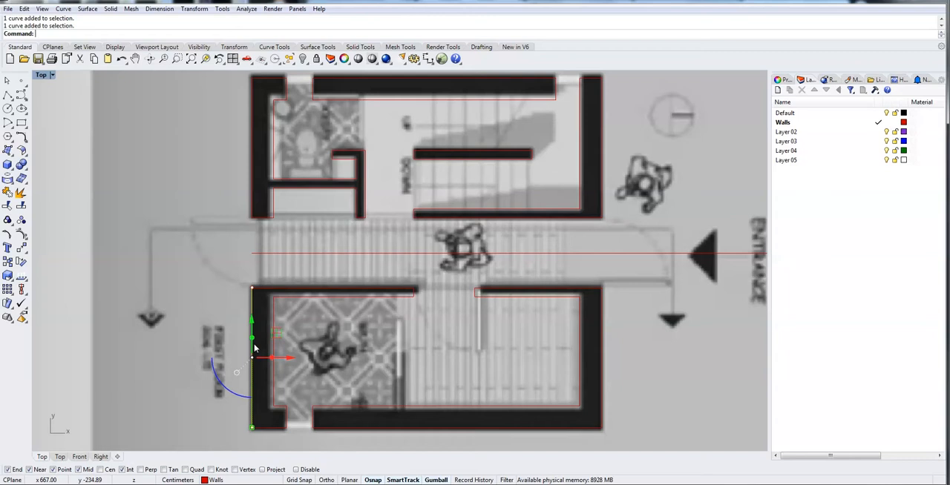
{"action": "left_click", "coordinate": [265, 428]}
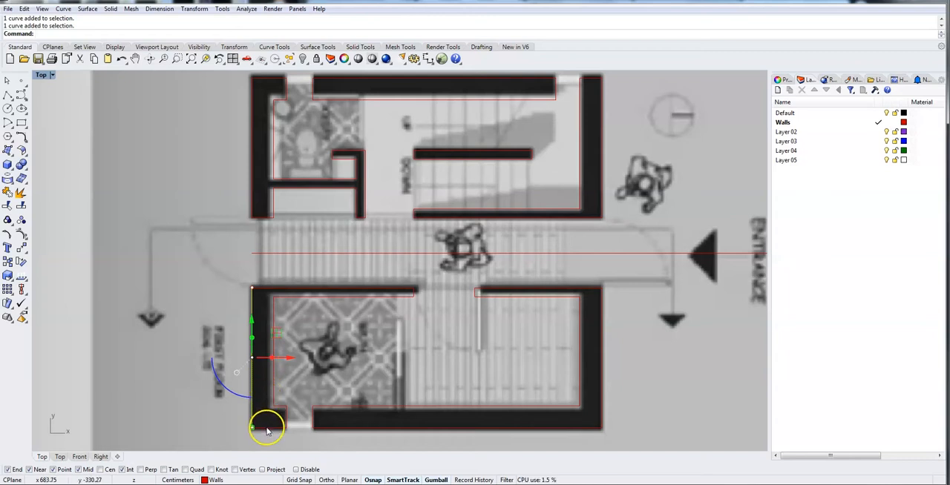
{"action": "left_click", "coordinate": [271, 428]}
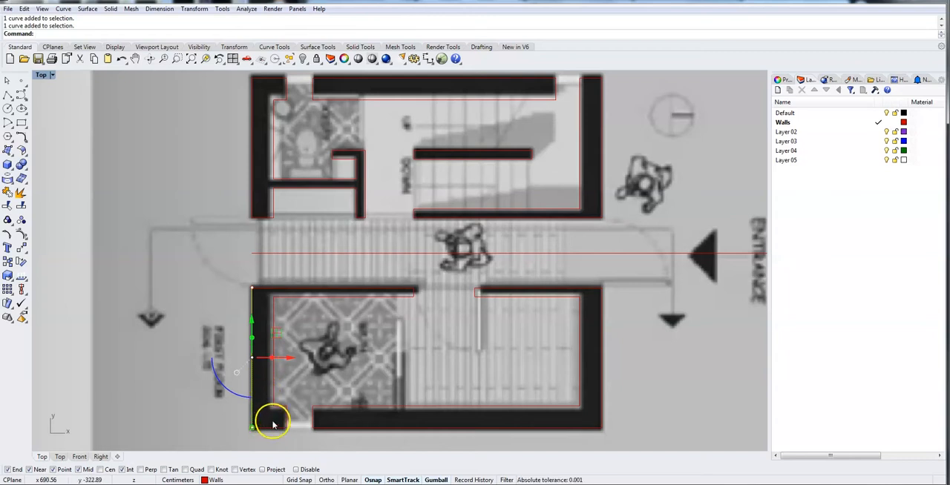
{"action": "left_click_drag", "start_coordinate": [278, 428], "coordinate": [277, 429]}
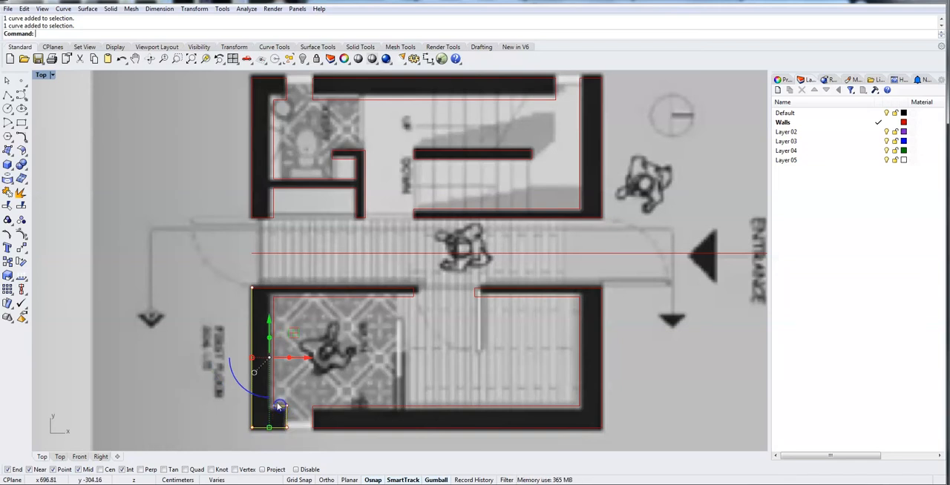
{"action": "left_click", "coordinate": [305, 299], "text": "shift"}
{"action": "left_click", "coordinate": [413, 292], "text": "shift"}
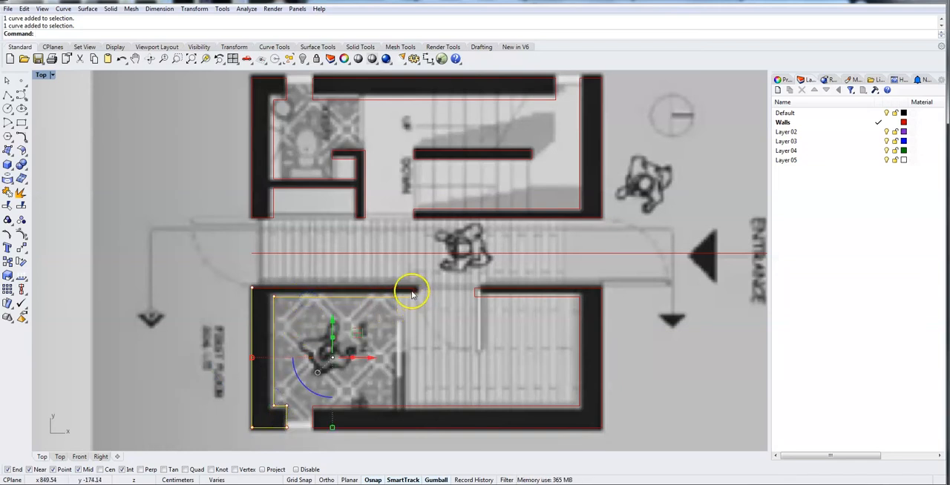
{"action": "left_click", "coordinate": [412, 289], "text": "shift"}
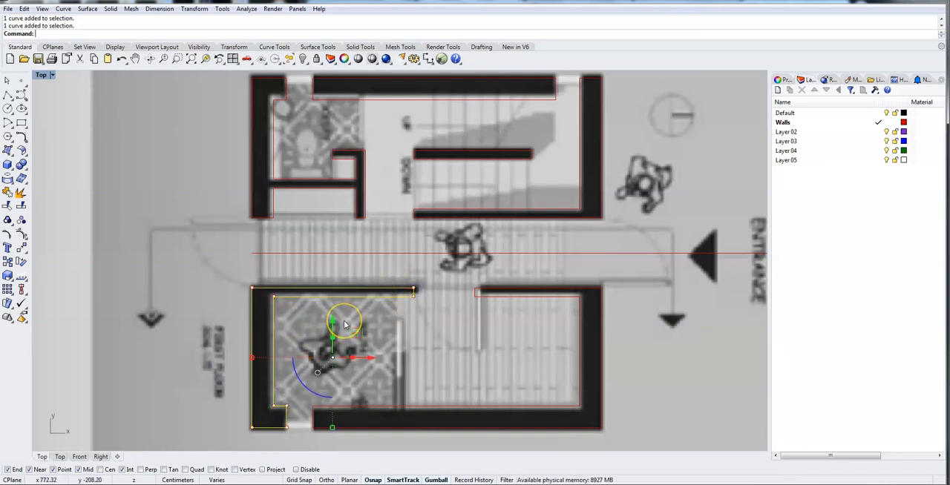
{"action": "type", "text": "Join"}
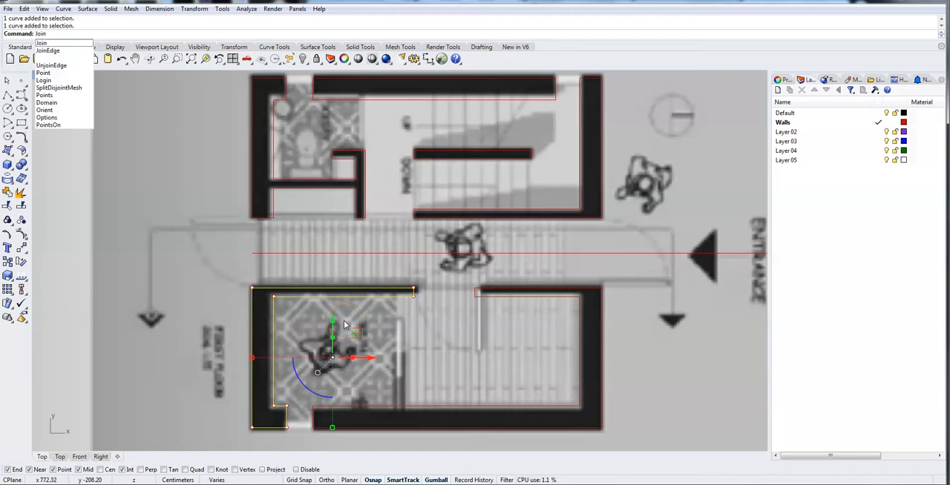
{"action": "key", "text": "Return"}
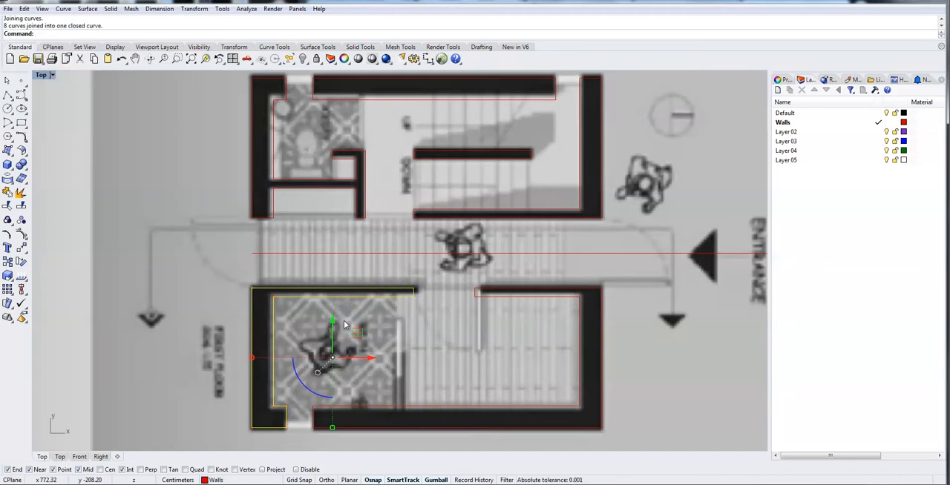
{"action": "left_click", "coordinate": [296, 339]}
{"action": "left_click", "coordinate": [273, 326]}
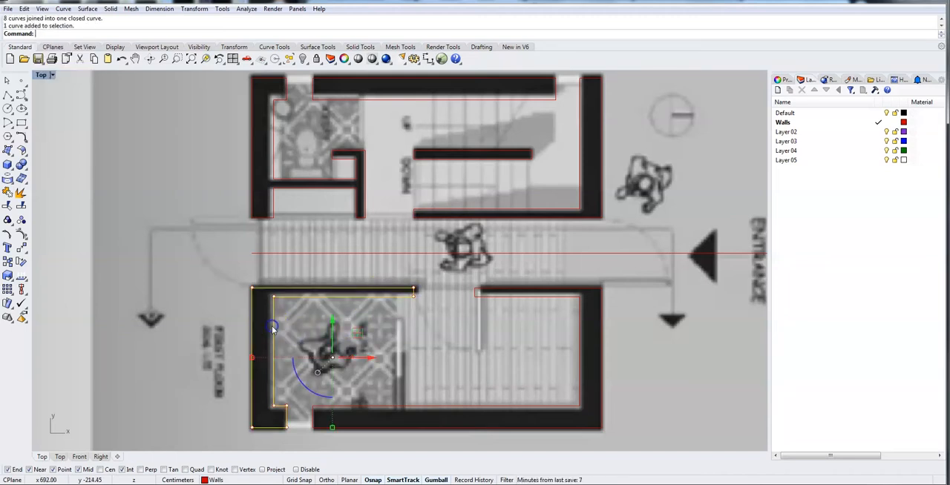
Join all the segments outlining the upper-left bathroom wall and its partitions into one closed curve.
{"action": "mouse_move", "coordinate": [227, 227]}
{"action": "right_mouse_down"}
{"action": "mouse_move", "coordinate": [218, 290]}
{"action": "mouse_move", "coordinate": [229, 296]}
{"action": "right_mouse_up"}
{"action": "left_click", "coordinate": [262, 287]}
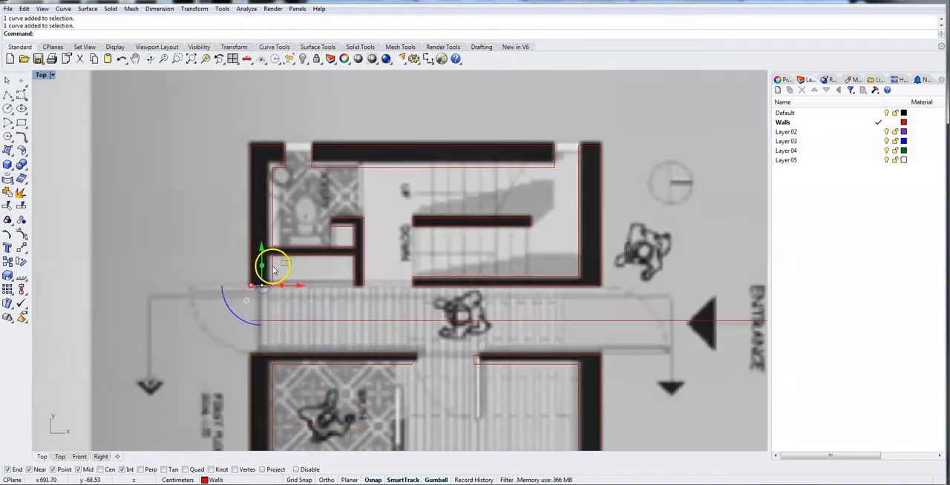
{"action": "scroll", "coordinate": [273, 272], "scroll_direction": "up", "scroll_amount": 5}
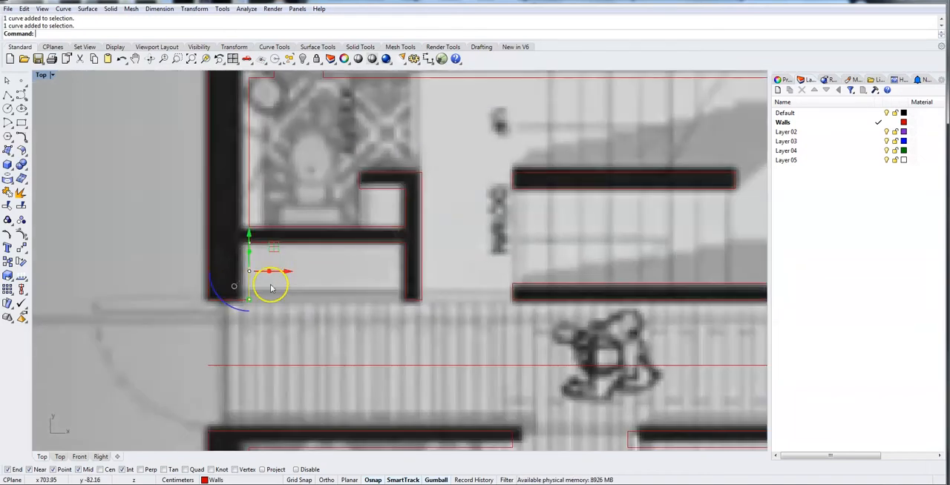
{"action": "left_click", "coordinate": [305, 244]}
{"action": "left_click", "coordinate": [412, 302], "text": "shift"}
{"action": "left_click", "coordinate": [421, 272], "text": "shift"}
{"action": "left_click", "coordinate": [415, 304], "text": "shift"}
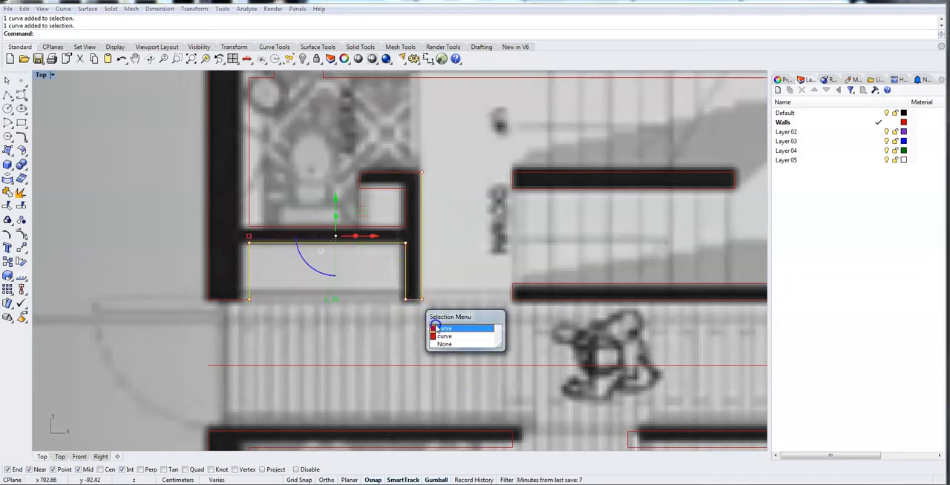
{"action": "left_click", "coordinate": [442, 330]}
{"action": "left_click", "coordinate": [396, 172], "text": "shift"}
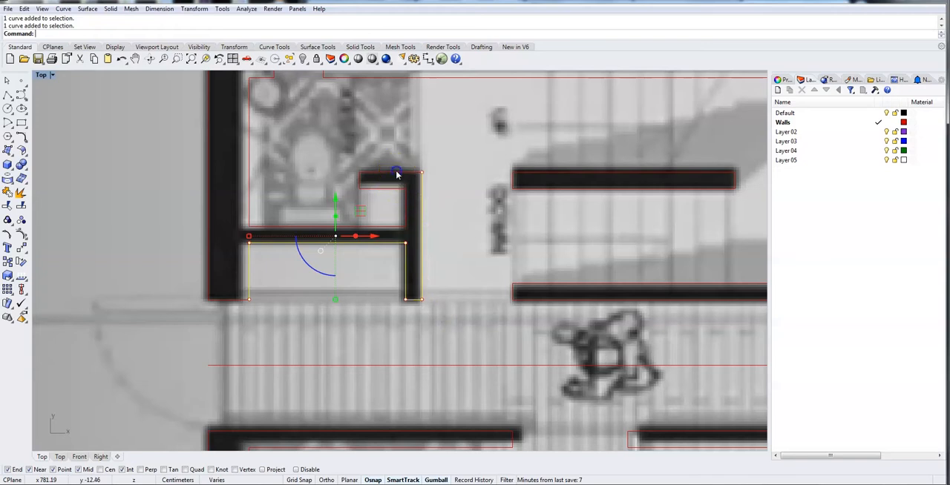
{"action": "left_click", "coordinate": [359, 181], "text": "shift"}
{"action": "left_click", "coordinate": [406, 208], "text": "shift"}
{"action": "left_click", "coordinate": [388, 226], "text": "shift"}
{"action": "left_click", "coordinate": [250, 208], "text": "shift"}
{"action": "left_click", "coordinate": [229, 300], "text": "shift"}
{"action": "left_click", "coordinate": [207, 251], "text": "shift"}
{"action": "right_click_drag", "start_coordinate": [302, 163], "coordinate": [303, 265]}
{"action": "left_click", "coordinate": [261, 201], "text": "shift"}
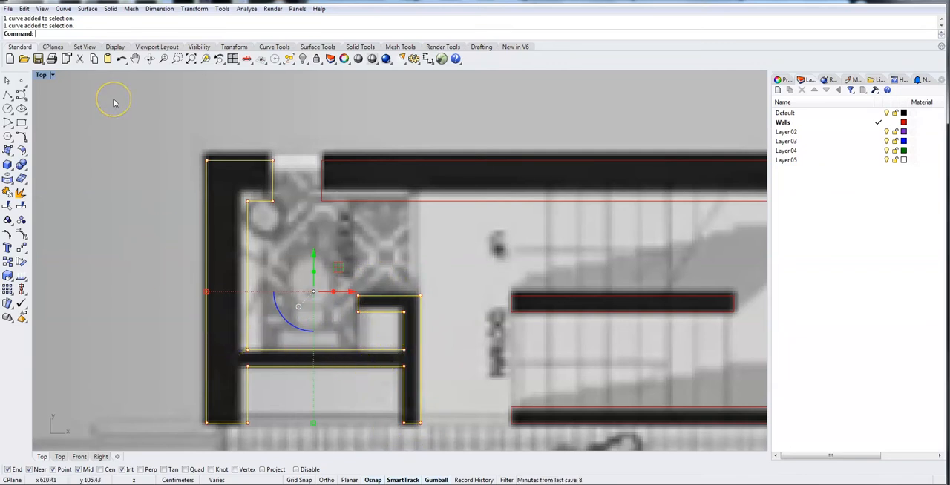
{"action": "key", "text": "Return"}
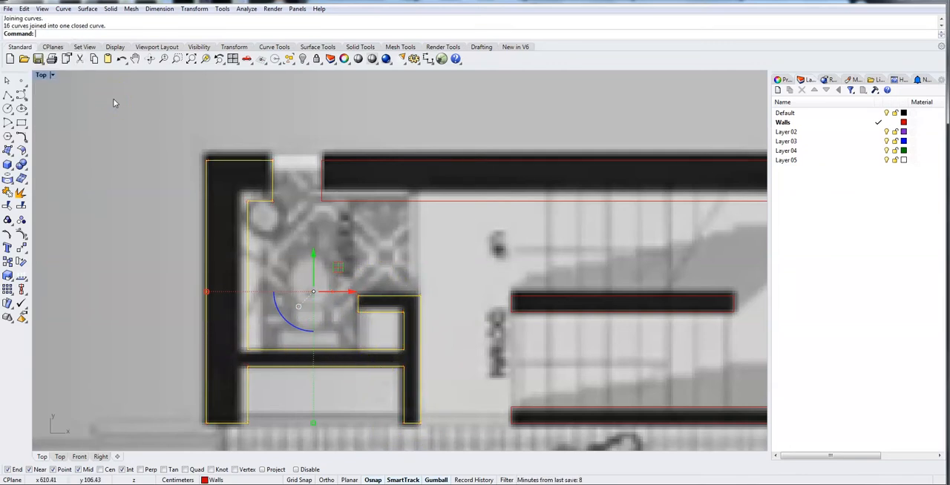
{"action": "left_click", "coordinate": [143, 208]}
{"action": "left_click", "coordinate": [206, 229]}
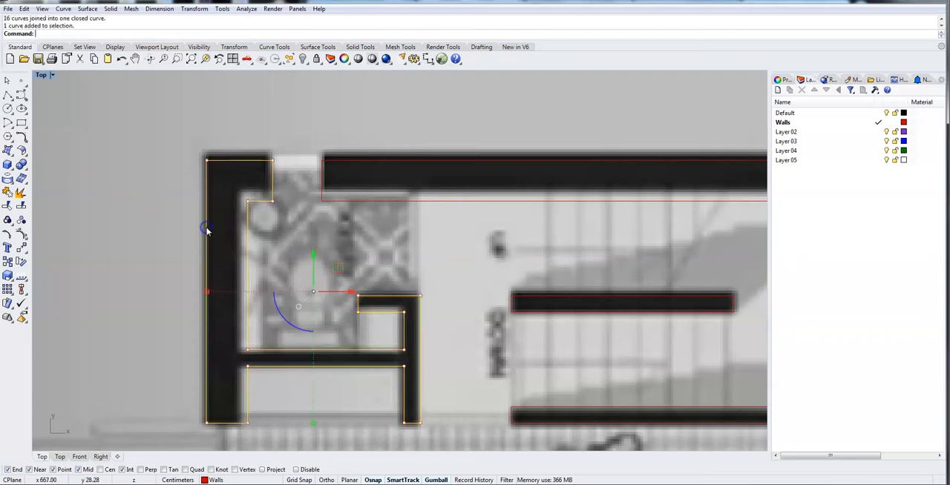
Delete the duplicate short curve overlapping the lower end of the bathroom's partition wall.
{"action": "left_click", "coordinate": [374, 394]}
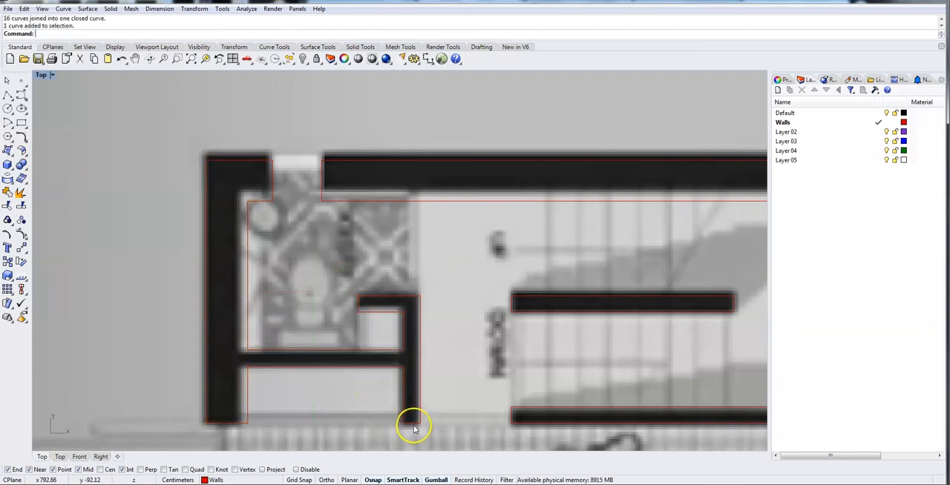
{"action": "left_click", "coordinate": [413, 428]}
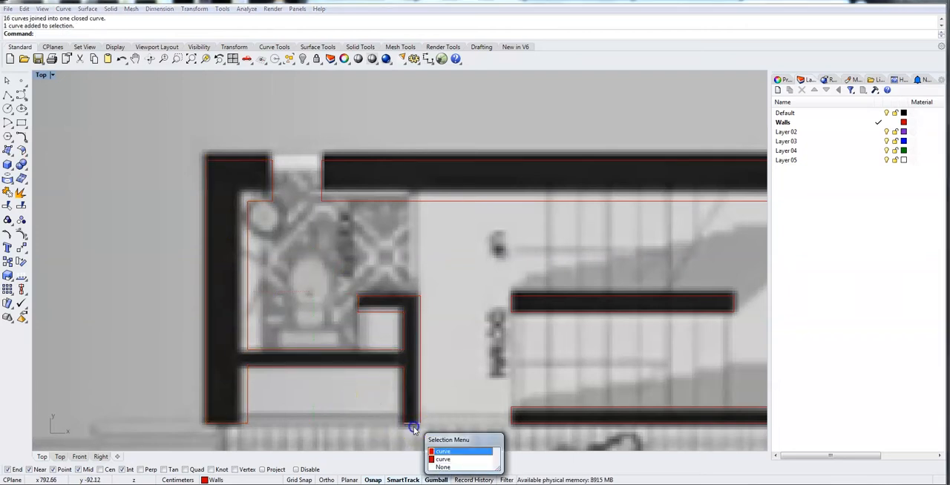
{"action": "left_click", "coordinate": [449, 451]}
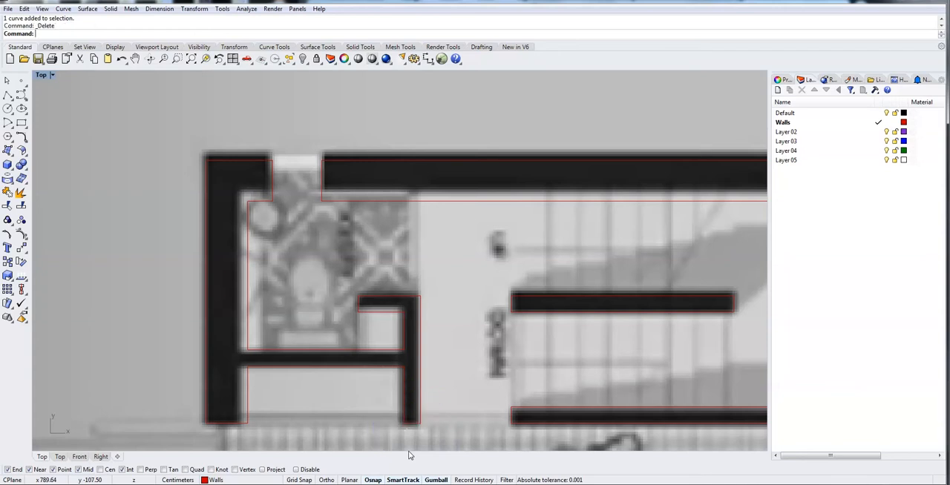
{"action": "left_click", "coordinate": [410, 428]}
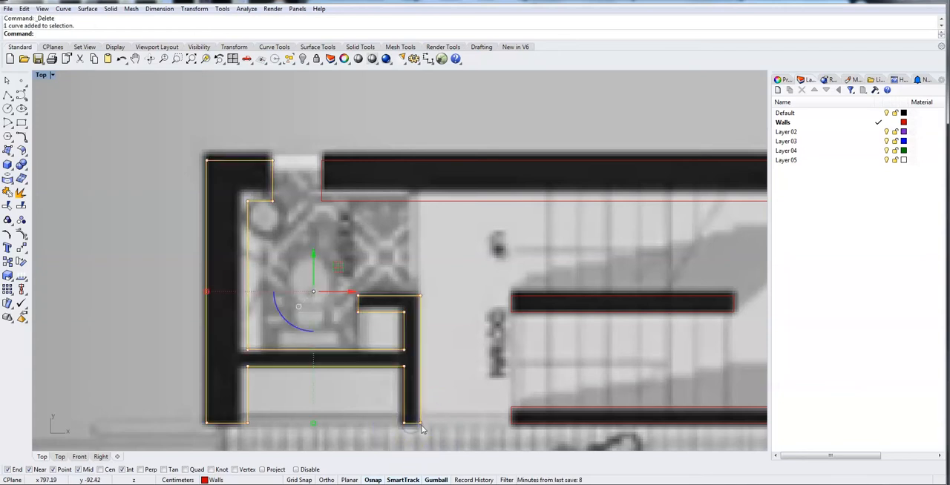
Duplicate all the first-floor wall outlines and the horizontal centre line straight down toward the second-floor plan.
{"action": "scroll", "coordinate": [70, 314], "scroll_direction": "down", "scroll_amount": 5}
{"action": "right_click_drag", "start_coordinate": [97, 333], "coordinate": [232, 153]}
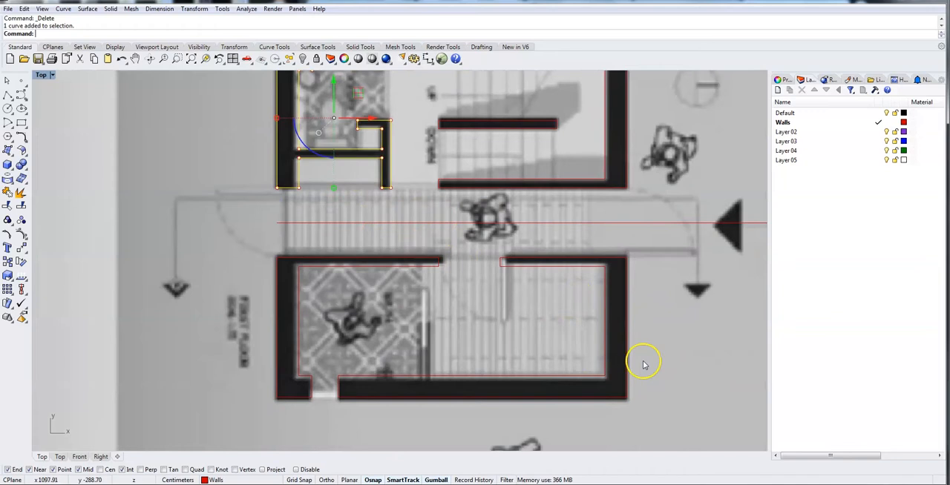
{"action": "scroll", "coordinate": [672, 390], "scroll_direction": "down", "scroll_amount": 4}
{"action": "right_click_drag", "start_coordinate": [687, 420], "coordinate": [557, 368]}
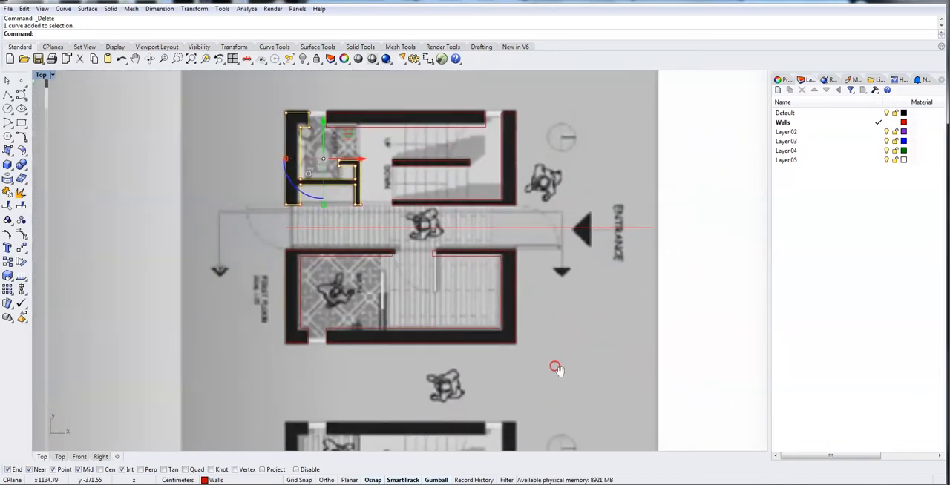
{"action": "left_click_drag", "start_coordinate": [568, 371], "coordinate": [252, 93]}
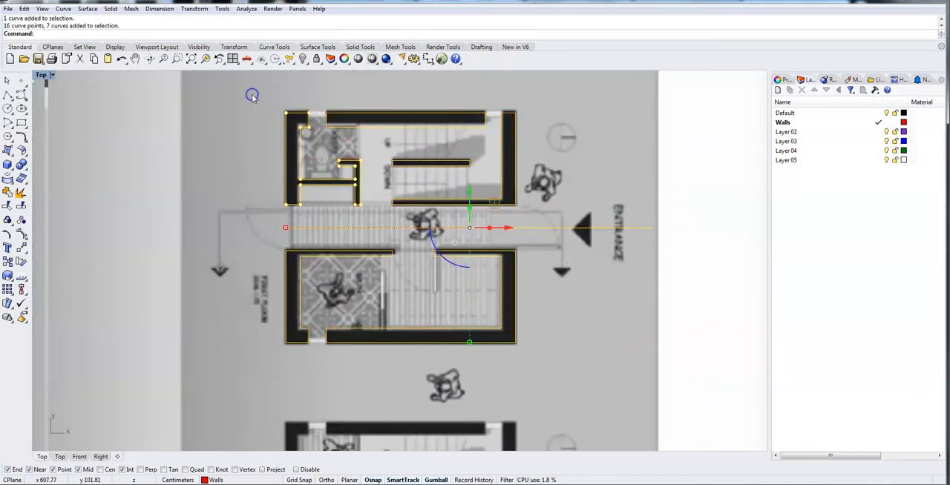
{"action": "left_click", "coordinate": [549, 362]}
{"action": "left_click_drag", "start_coordinate": [589, 365], "coordinate": [233, 85]}
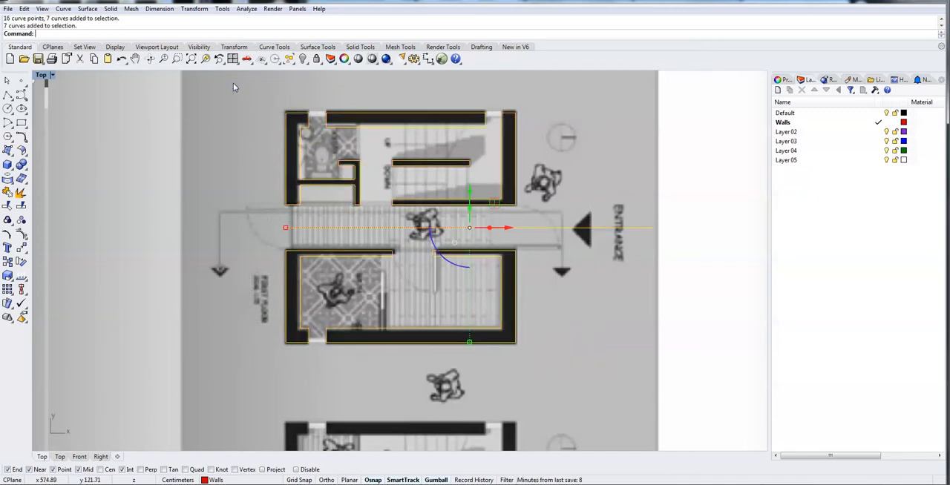
{"action": "right_click_drag", "start_coordinate": [538, 393], "coordinate": [529, 343]}
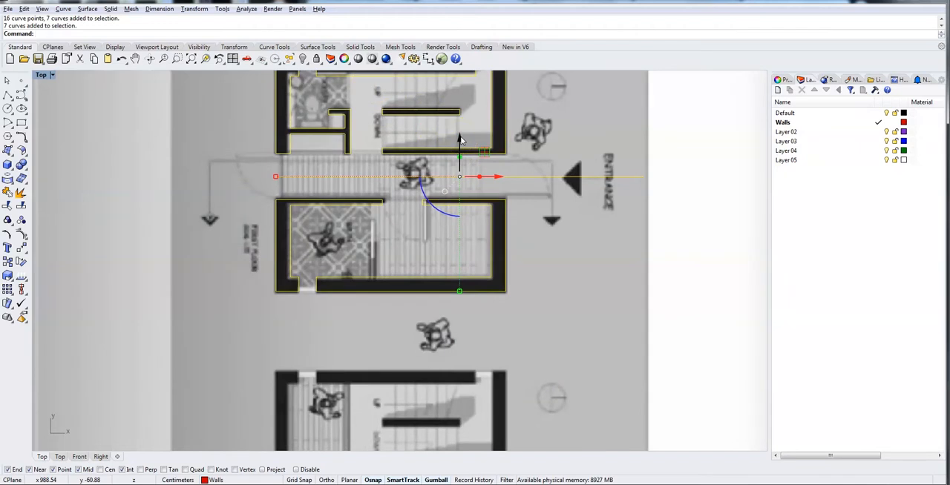
{"action": "left_click_drag", "start_coordinate": [459, 138], "coordinate": [447, 427]}
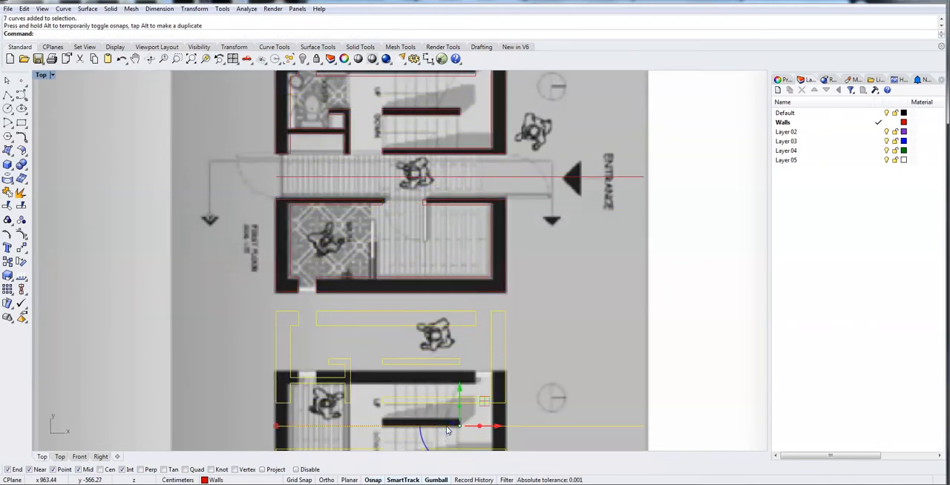
Move the duplicated wall curves down until they line up with the outer walls of the second-floor plan.
{"action": "right_click_drag", "start_coordinate": [564, 343], "coordinate": [618, 166]}
{"action": "left_click_drag", "start_coordinate": [509, 212], "coordinate": [513, 307]}
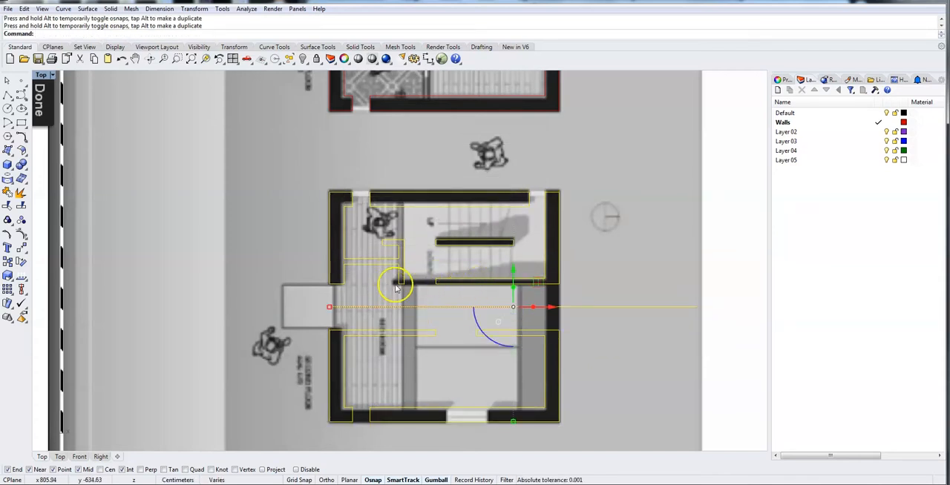
{"action": "scroll", "coordinate": [421, 285], "scroll_direction": "up", "scroll_amount": 3}
{"action": "scroll", "coordinate": [421, 286], "scroll_direction": "down", "scroll_amount": 2}
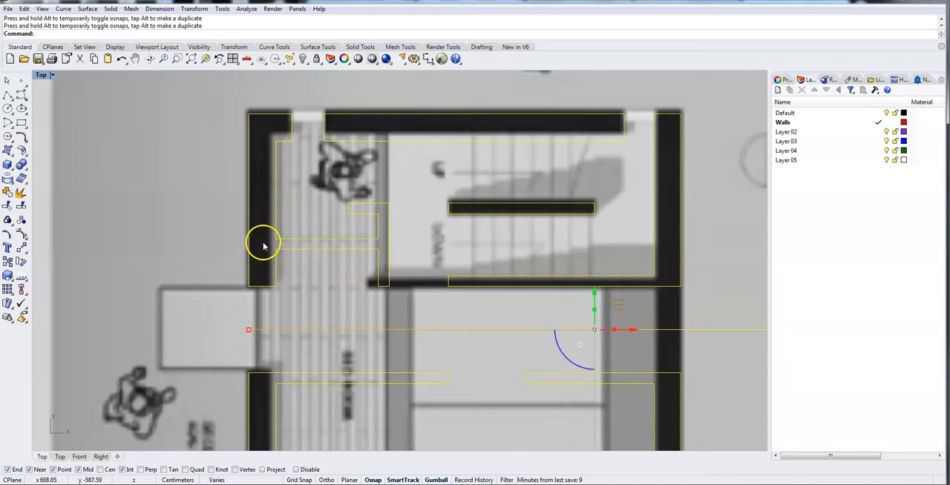
{"action": "scroll", "coordinate": [713, 267], "scroll_direction": "down", "scroll_amount": 4}
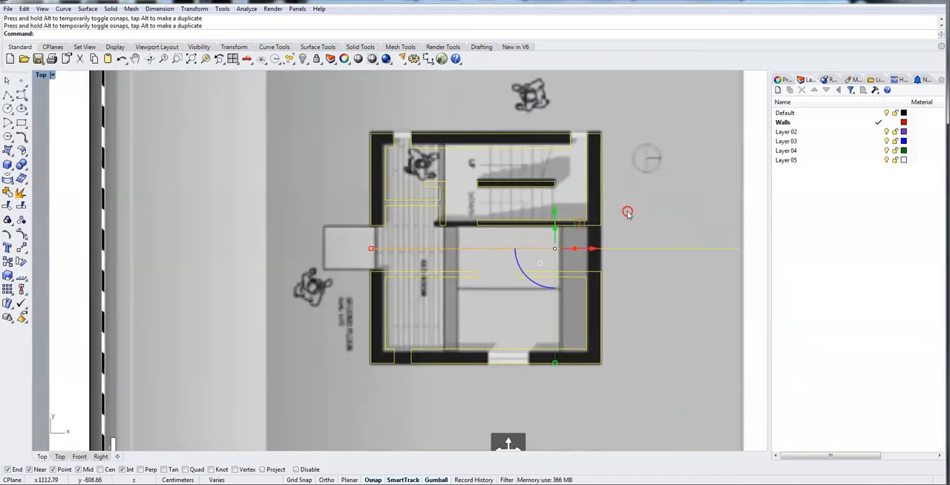
Explode the duplicated second-floor wall outlines into separate segments.
{"action": "left_click", "coordinate": [678, 309]}
{"action": "left_click_drag", "start_coordinate": [333, 114], "coordinate": [638, 391]}
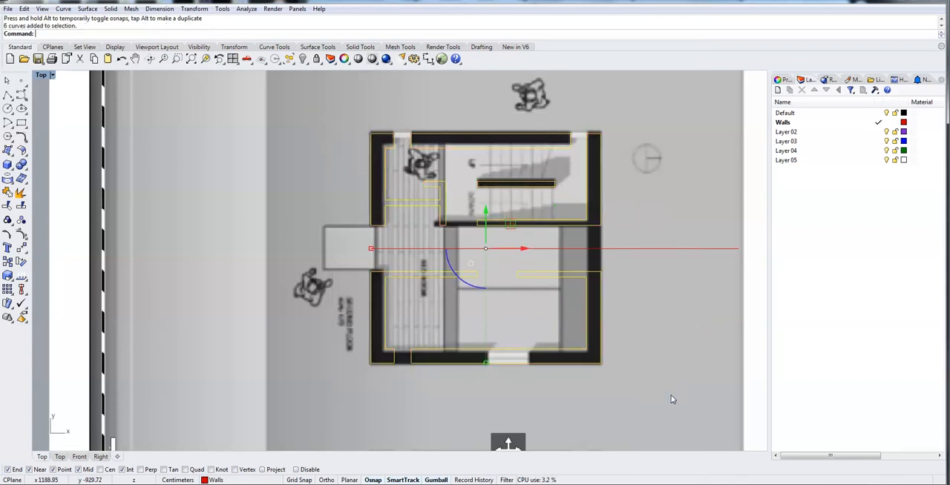
{"action": "type", "text": "Explode"}
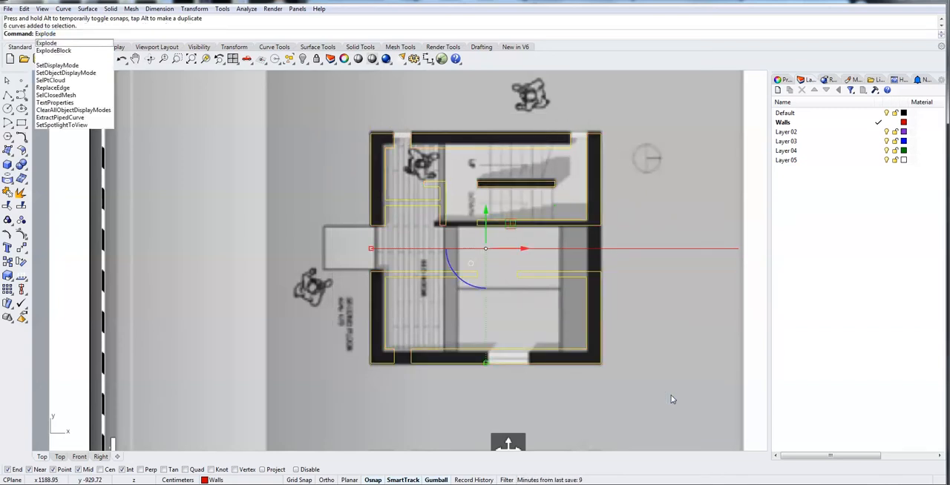
{"action": "key", "text": "Return"}
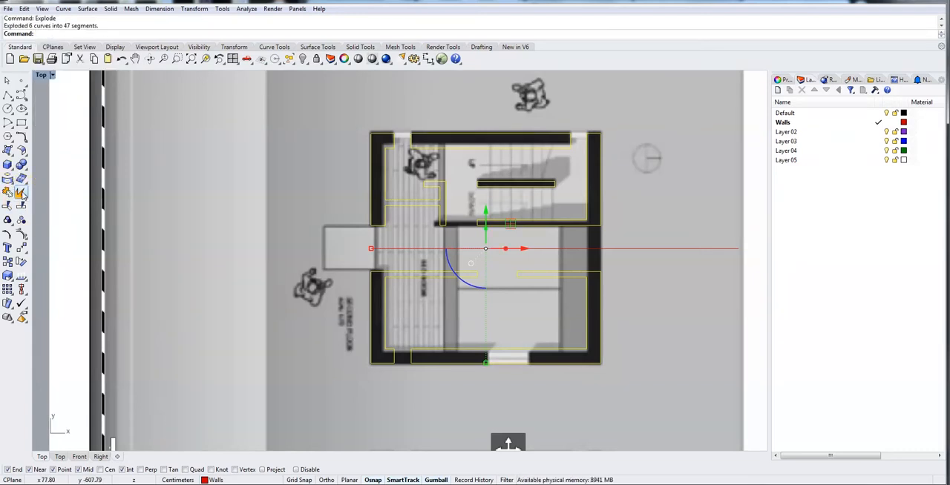
Delete the leftover bathroom partition segments inside the upper-left room of the second-floor plan.
{"action": "left_click", "coordinate": [406, 208]}
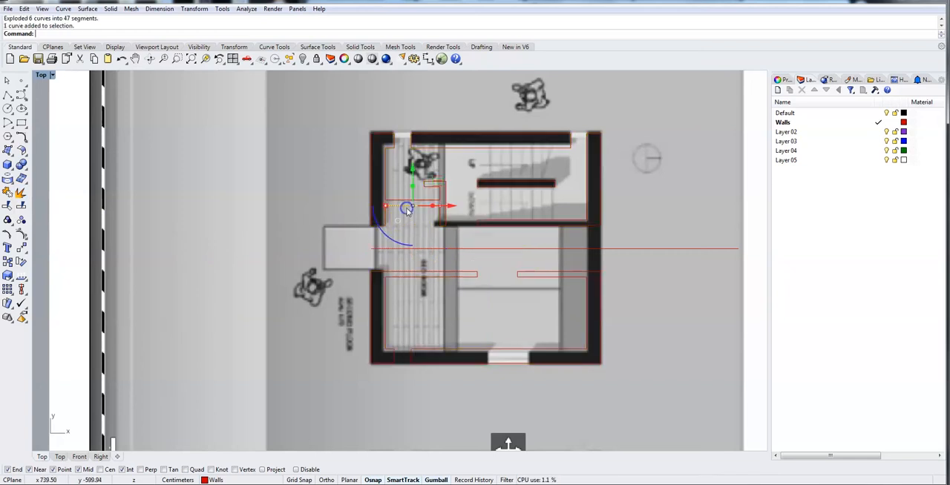
{"action": "left_click", "coordinate": [424, 231]}
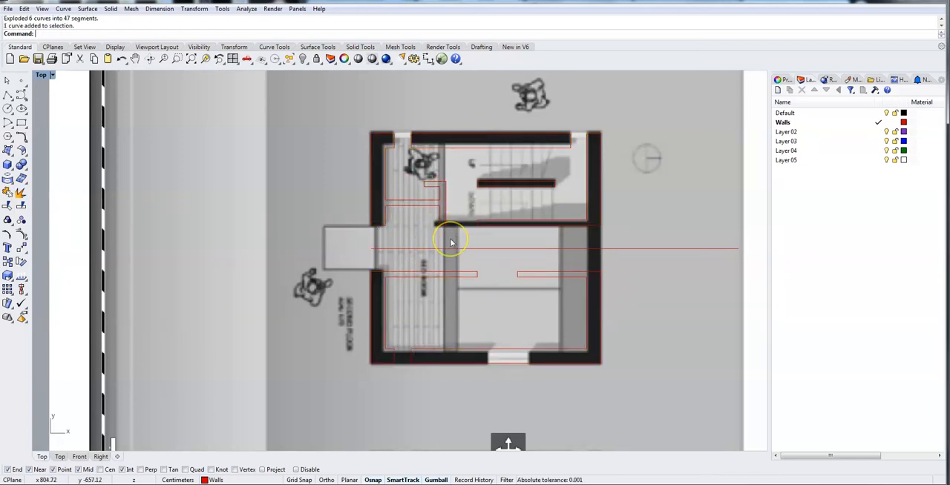
{"action": "scroll", "coordinate": [450, 241], "scroll_direction": "up", "scroll_amount": 6}
{"action": "left_click_drag", "start_coordinate": [451, 226], "coordinate": [341, 107]}
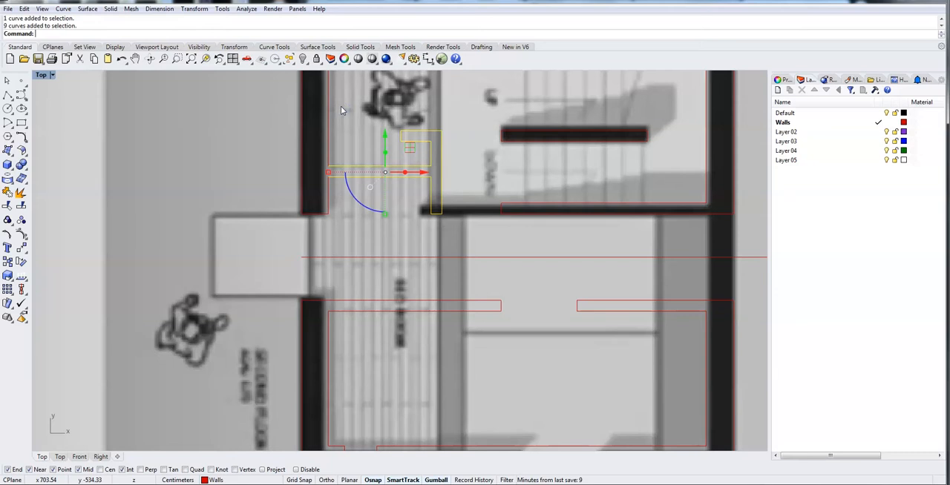
{"action": "key", "text": "Delete"}
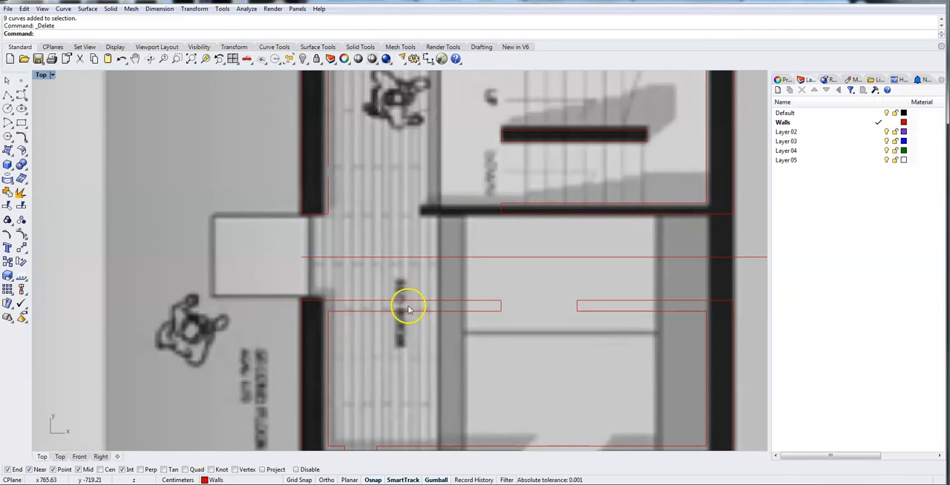
Delete the segments of both partition stubs just below the horizontal centre line of the second-floor plan.
{"action": "left_click_drag", "start_coordinate": [511, 342], "coordinate": [338, 270]}
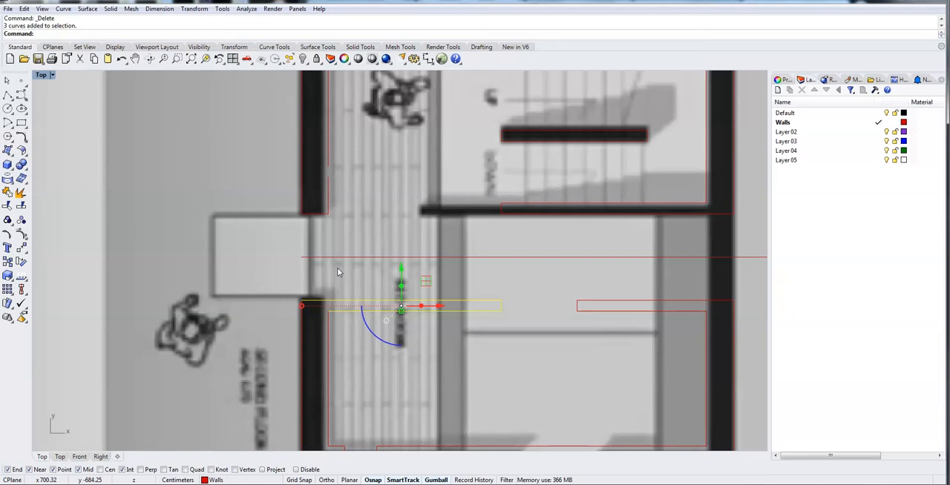
{"action": "key", "text": "Delete"}
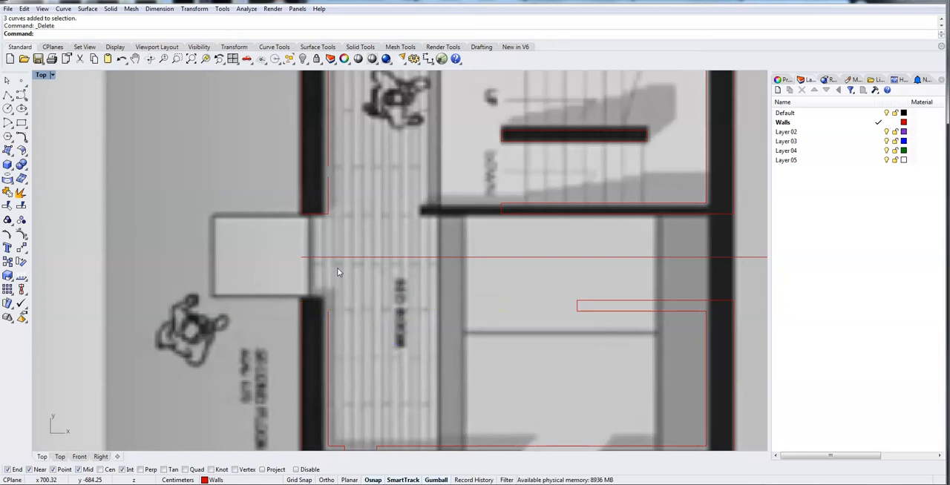
{"action": "left_click_drag", "start_coordinate": [551, 274], "coordinate": [586, 287]}
{"action": "key", "text": "Delete"}
{"action": "scroll", "coordinate": [600, 270], "scroll_direction": "down", "scroll_amount": 2}
{"action": "mouse_move", "coordinate": [585, 328]}
{"action": "right_mouse_down"}
{"action": "mouse_move", "coordinate": [568, 363]}
{"action": "mouse_move", "coordinate": [583, 318]}
{"action": "right_mouse_up"}
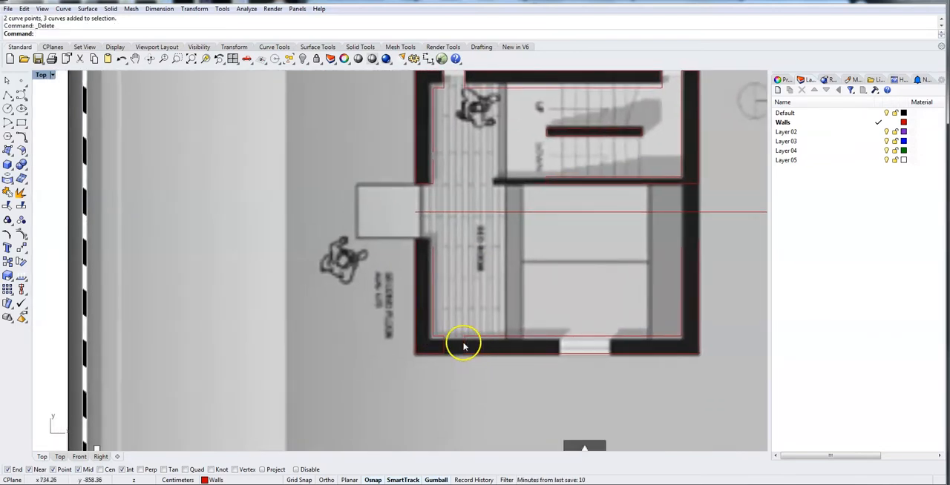
Bridge the old opening near the lower-left corner with a polyline along the bottom wall's inner face.
{"action": "scroll", "coordinate": [436, 347], "scroll_direction": "up", "scroll_amount": 3}
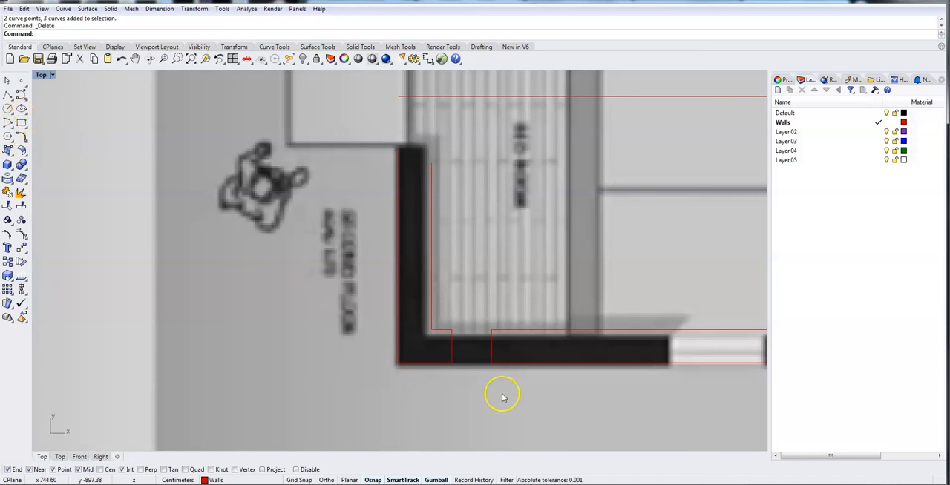
{"action": "left_click", "coordinate": [9, 96]}
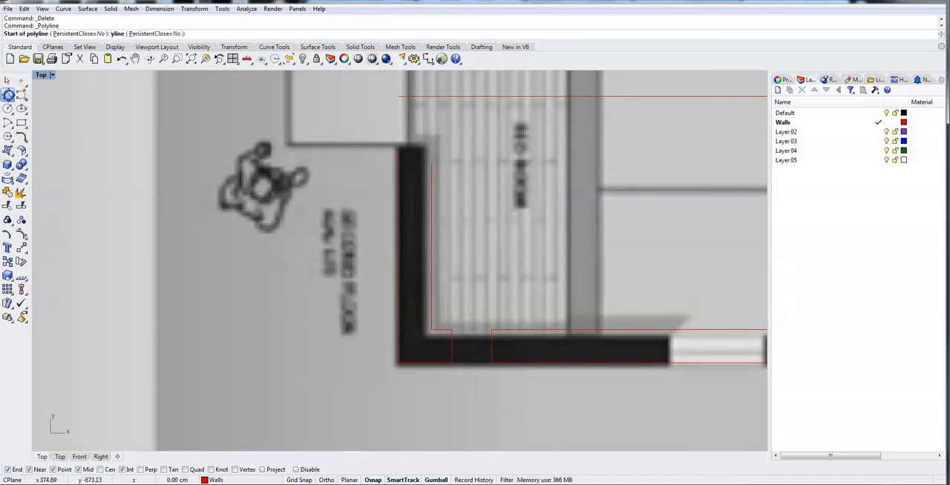
{"action": "left_click", "coordinate": [451, 328]}
{"action": "left_click", "coordinate": [491, 328]}
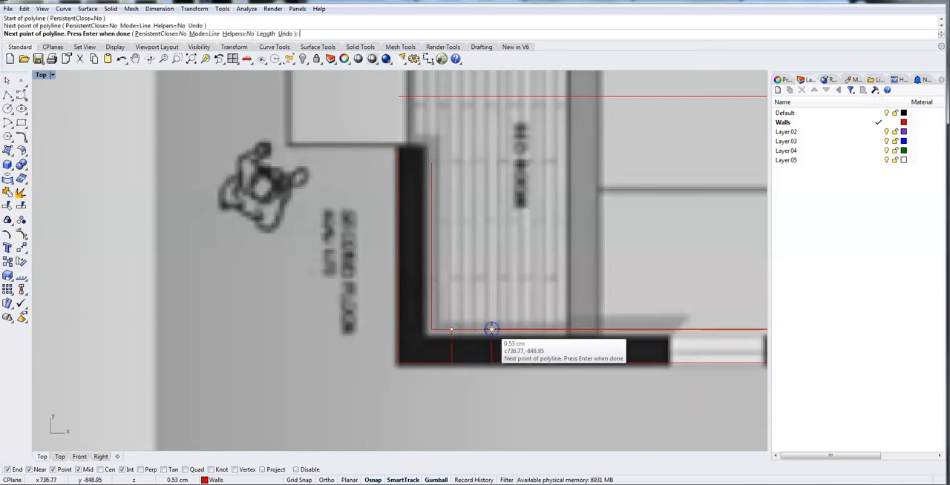
{"action": "right_click", "coordinate": [491, 330]}
Bridge the same opening with a 30 cm polyline along the bottom wall's outer face.
{"action": "right_click", "coordinate": [491, 331]}
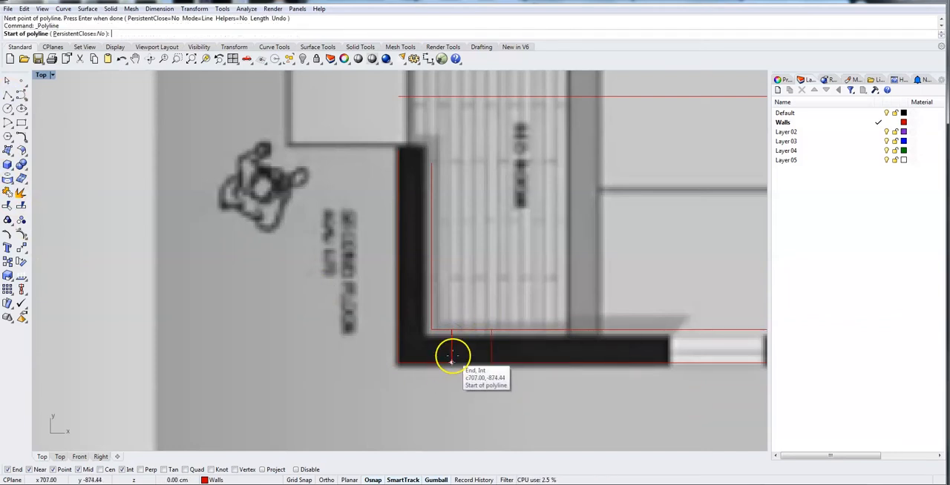
{"action": "left_click", "coordinate": [452, 362]}
{"action": "left_click", "coordinate": [499, 362]}
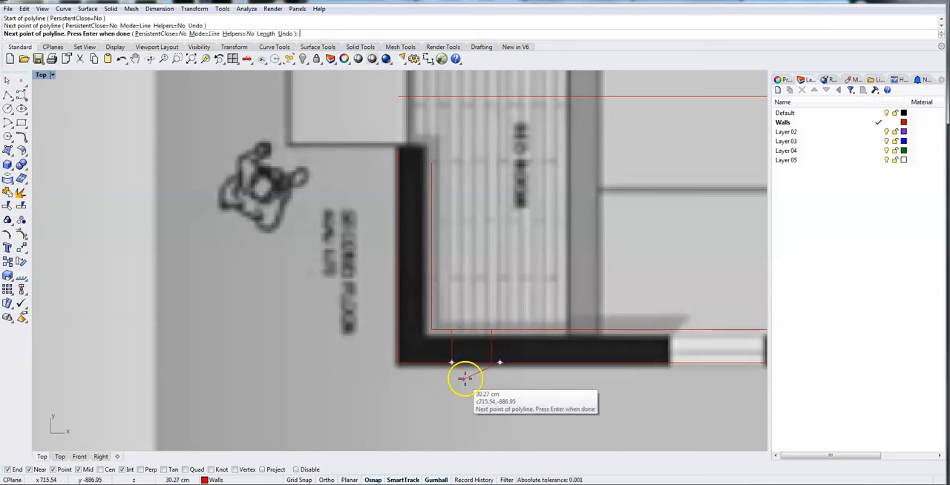
{"action": "key", "text": "ctrl+z"}
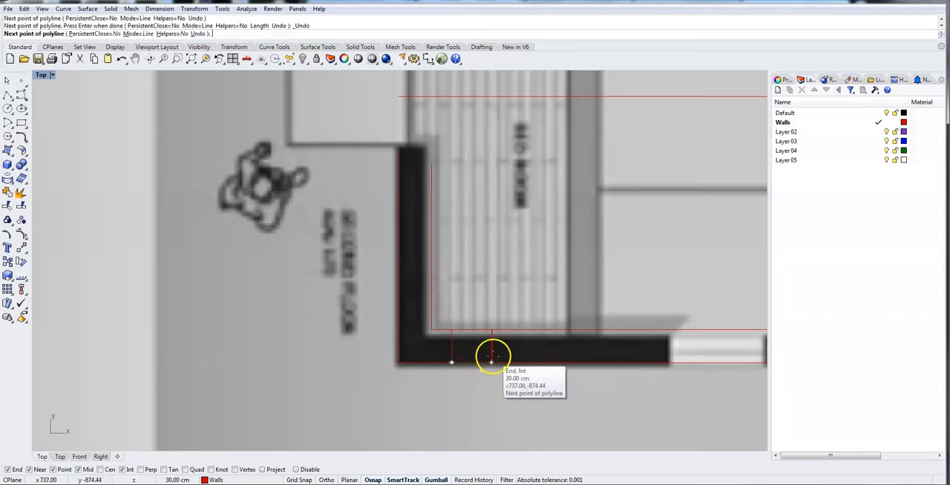
{"action": "left_click", "coordinate": [492, 362]}
{"action": "key", "text": "Return"}
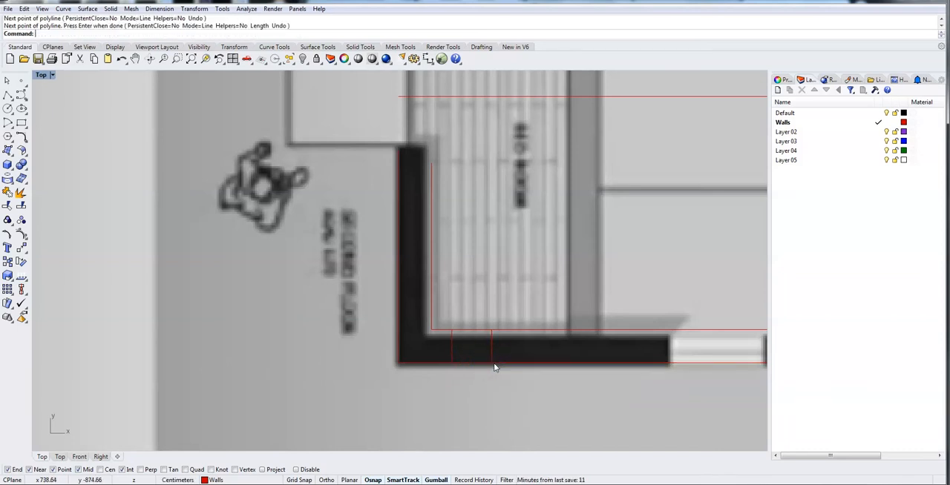
Delete the two short cross lines that marked the sides of the old opening in the bottom wall.
{"action": "left_click", "coordinate": [451, 348]}
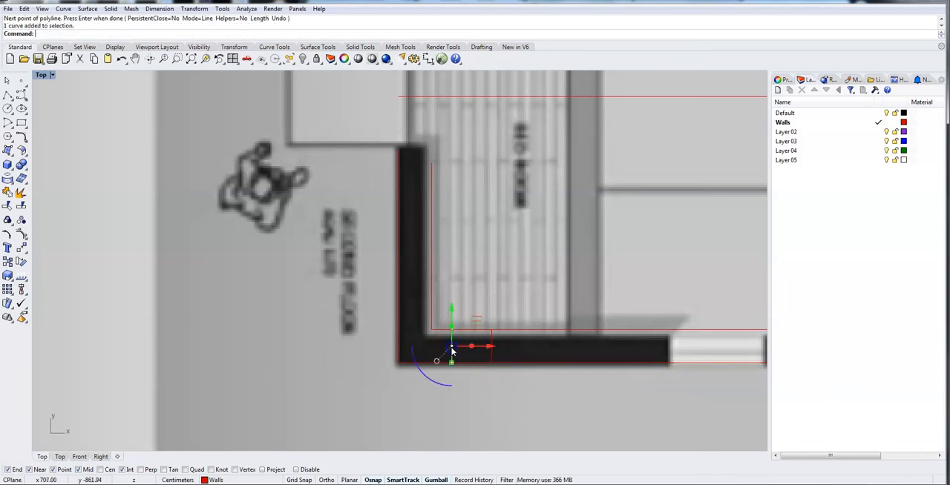
{"action": "left_click", "coordinate": [484, 344]}
{"action": "left_click", "coordinate": [490, 346]}
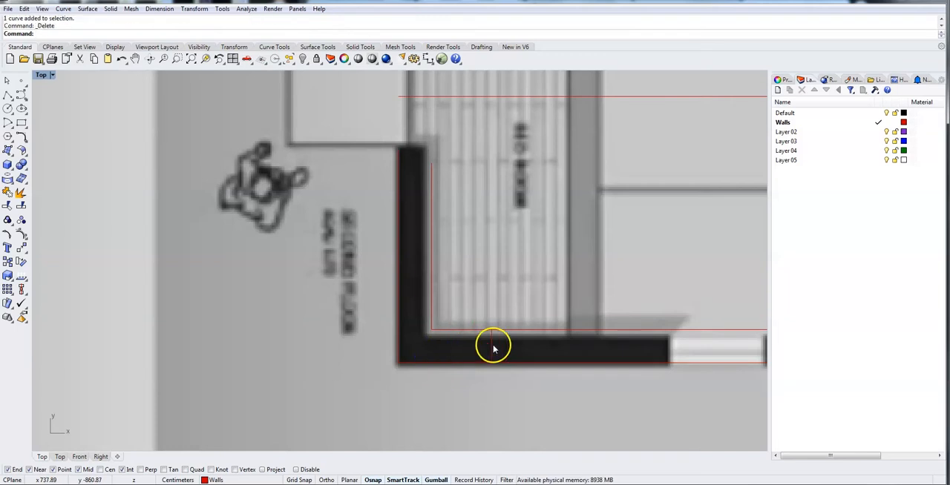
{"action": "key", "text": "Delete"}
Draw a 25 cm horizontal polyline capping the upper end of the lower-left wall, from its outer face inward.
{"action": "right_click_drag", "start_coordinate": [366, 175], "coordinate": [345, 284]}
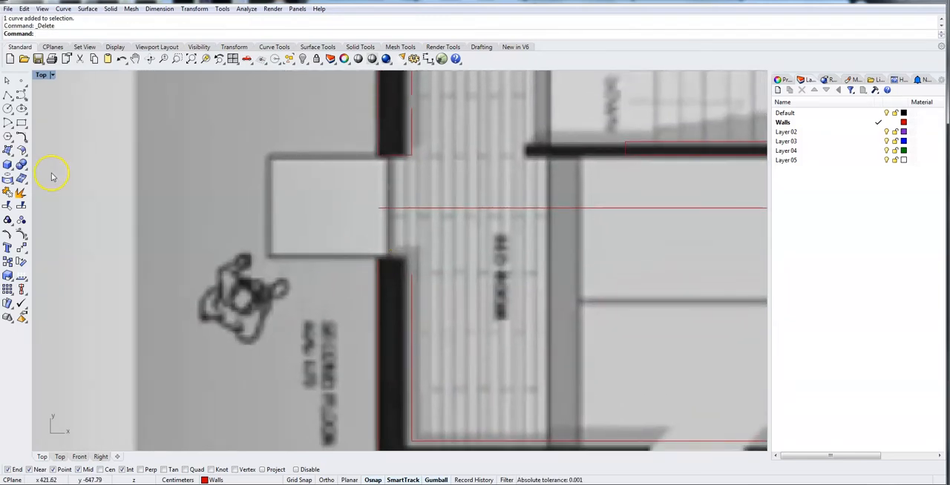
{"action": "left_click", "coordinate": [8, 95]}
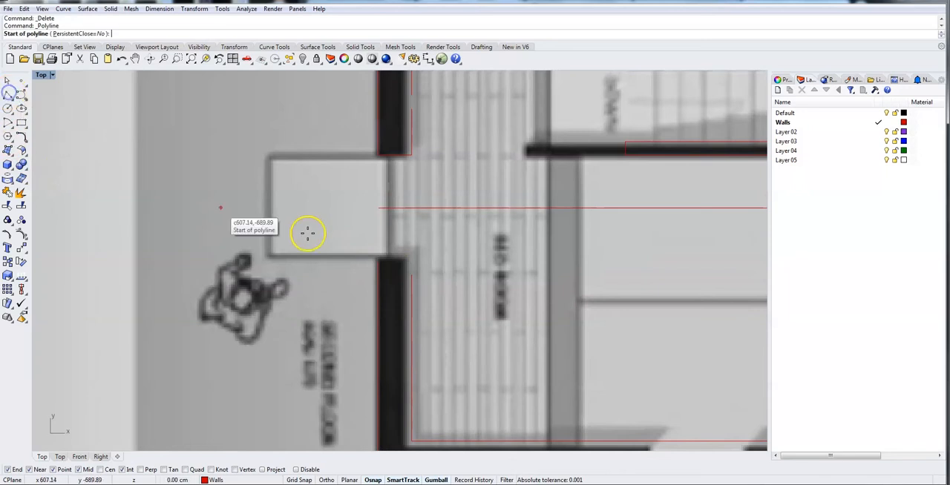
{"action": "left_click", "coordinate": [378, 257]}
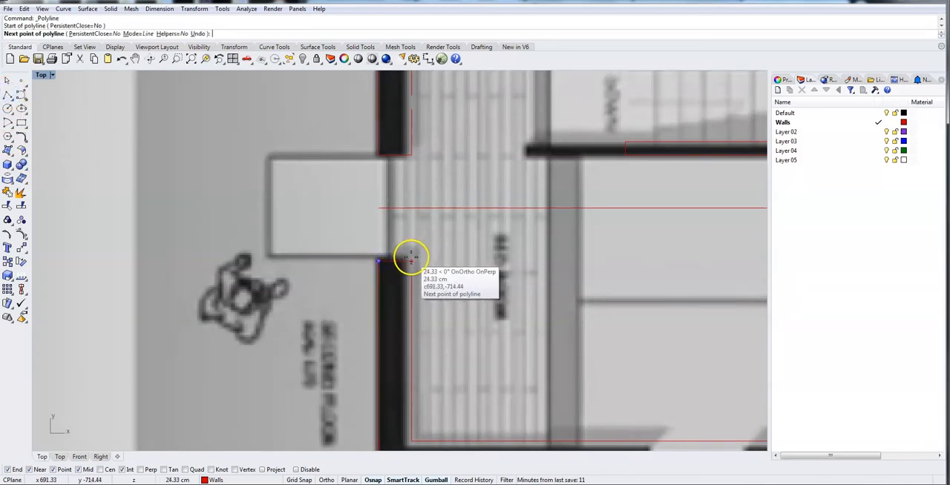
{"action": "scroll", "coordinate": [411, 254], "scroll_direction": "up", "scroll_amount": 5}
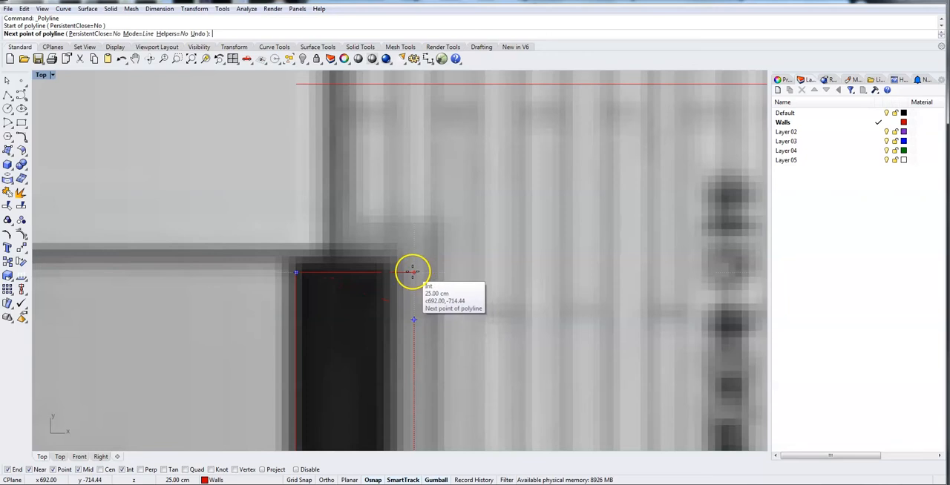
{"action": "left_click", "coordinate": [413, 272]}
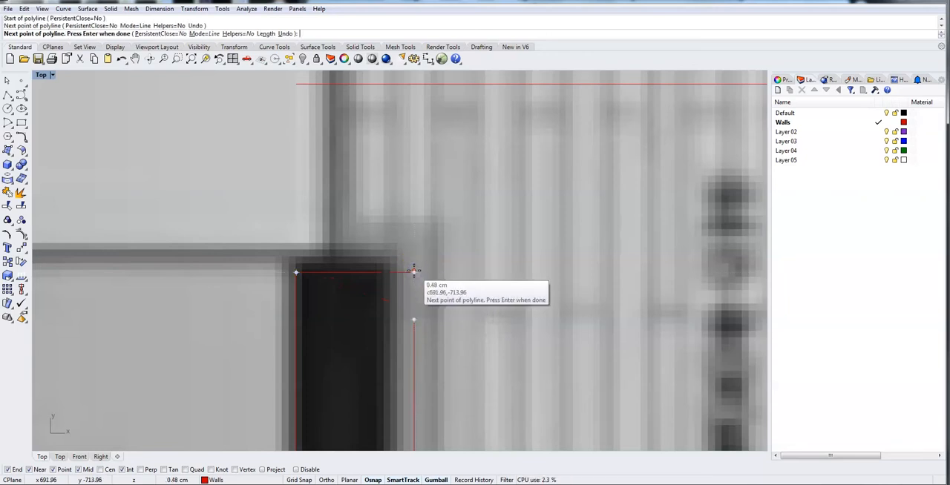
{"action": "key", "text": "Return"}
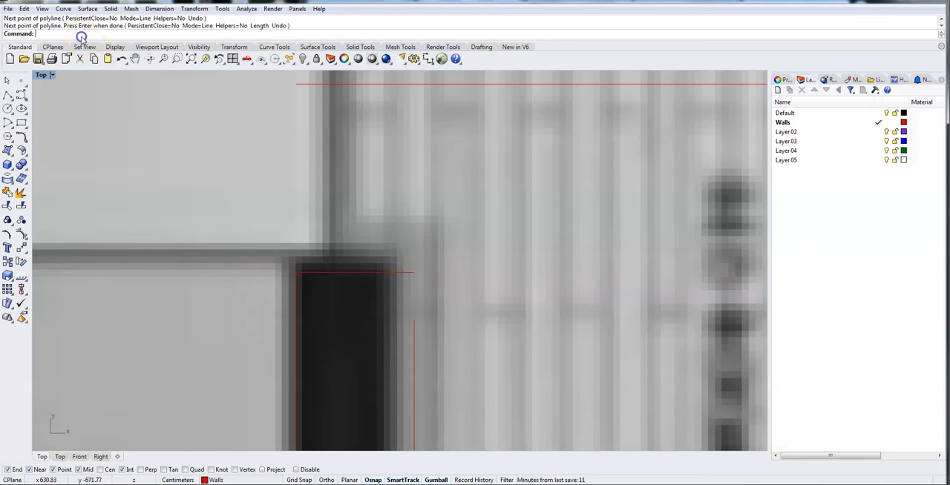
Connect the lower-left wall's inner face line with its end cap so they meet at the corner.
{"action": "type", "text": "Coonect"}
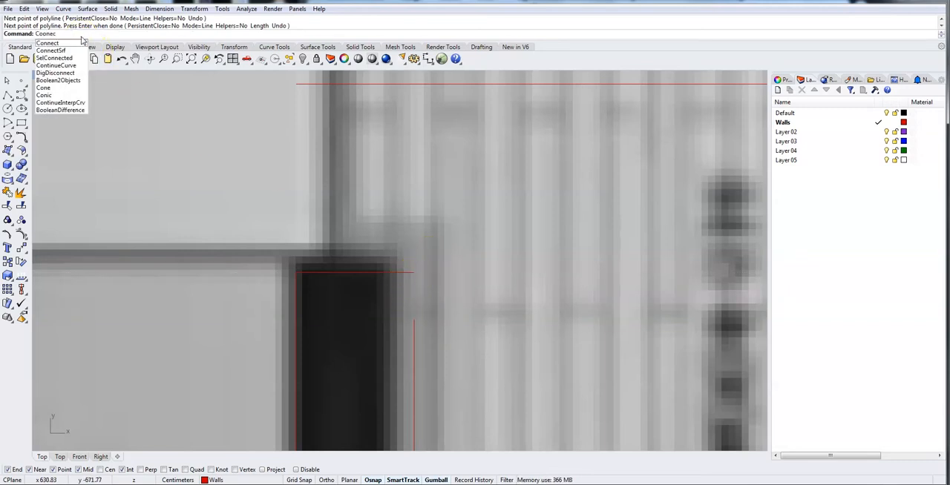
{"action": "key", "text": "Return"}
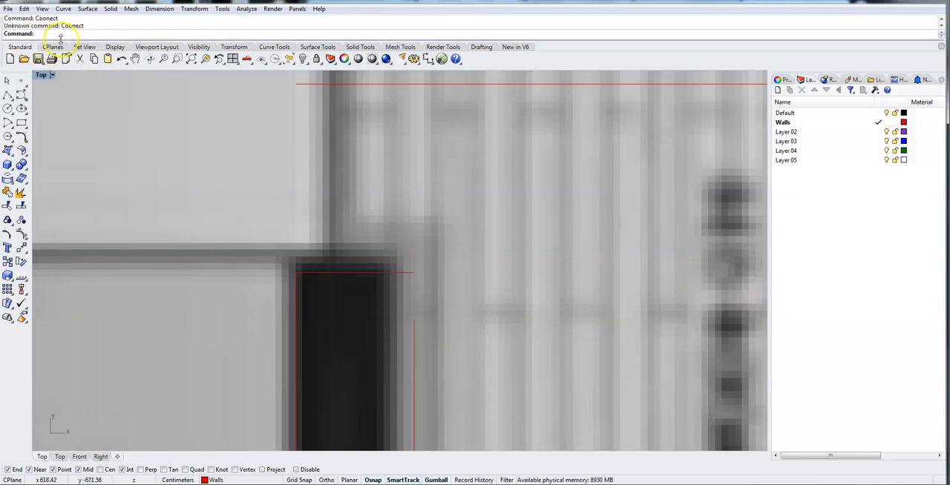
{"action": "type", "text": "Co"}
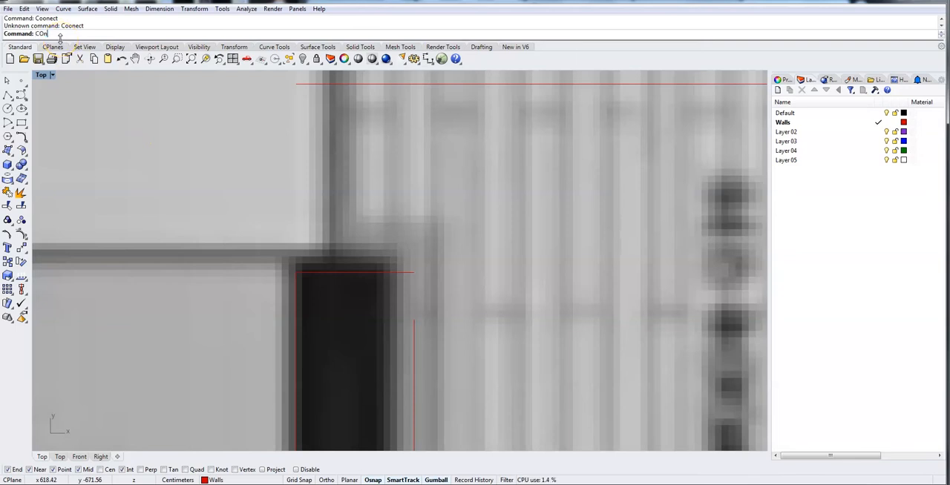
{"action": "type", "text": "nect"}
{"action": "left_click", "coordinate": [49, 44]}
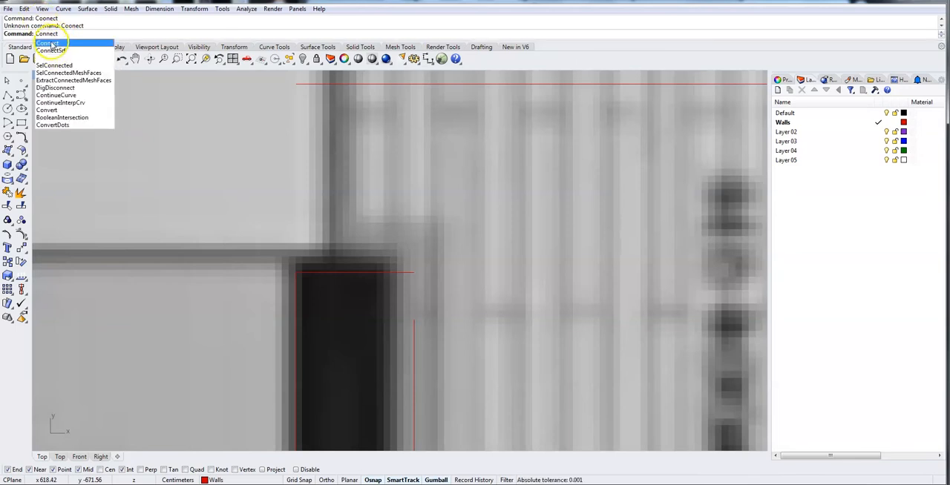
{"action": "left_click", "coordinate": [414, 331]}
{"action": "left_click", "coordinate": [394, 272]}
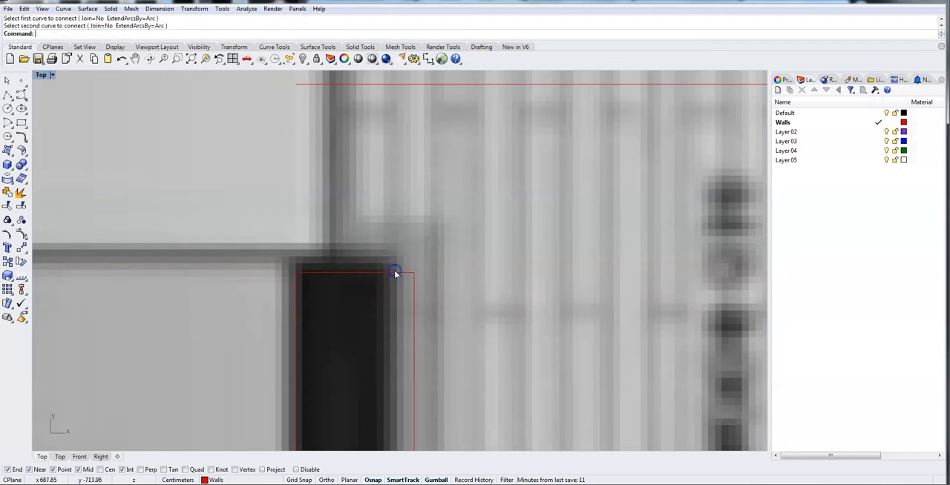
{"action": "scroll", "coordinate": [411, 284], "scroll_direction": "up", "scroll_amount": 5}
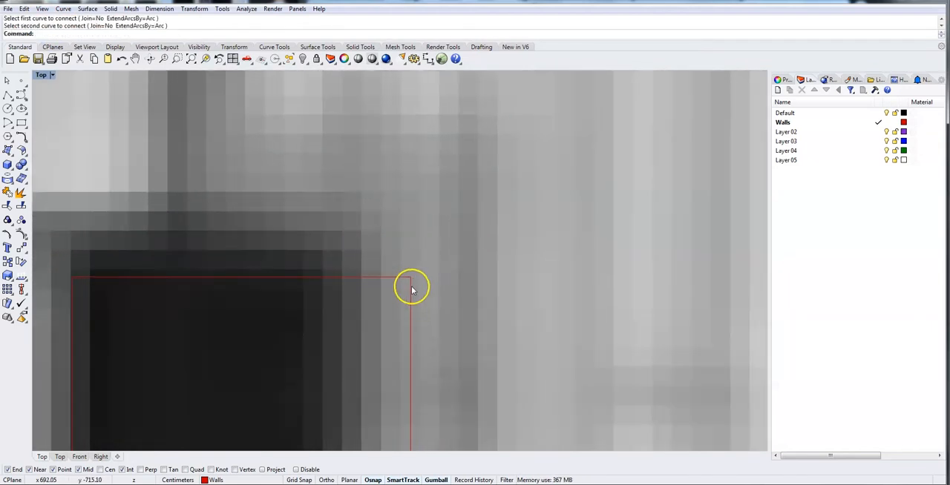
Connect the two inner face segments of the upper-left wall to close the gap left by the deleted partition.
{"action": "scroll", "coordinate": [411, 297], "scroll_direction": "down", "scroll_amount": 3}
{"action": "scroll", "coordinate": [312, 263], "scroll_direction": "down", "scroll_amount": 5}
{"action": "right_click_drag", "start_coordinate": [479, 295], "coordinate": [343, 389]}
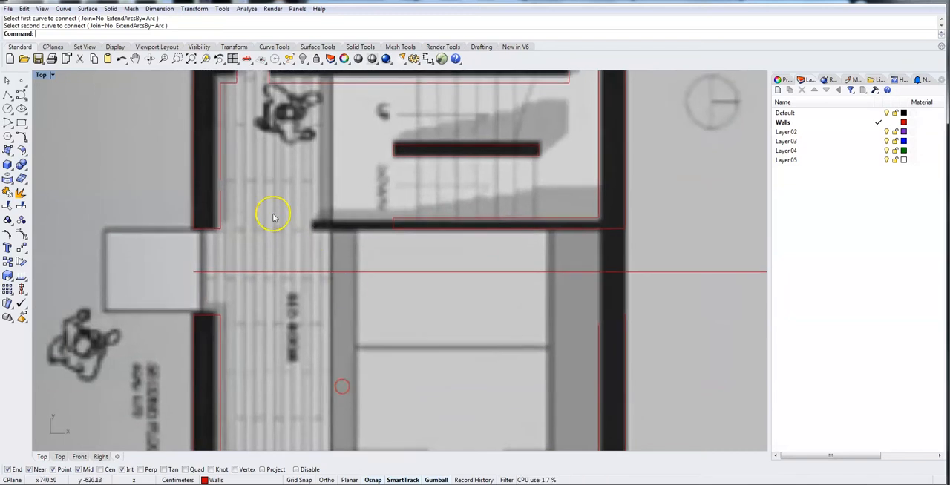
{"action": "scroll", "coordinate": [250, 212], "scroll_direction": "up", "scroll_amount": 6}
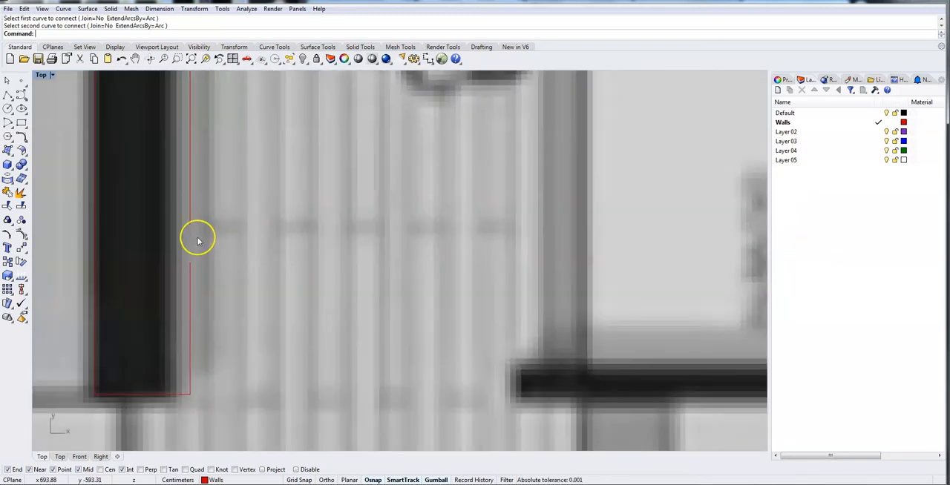
{"action": "right_click", "coordinate": [201, 275]}
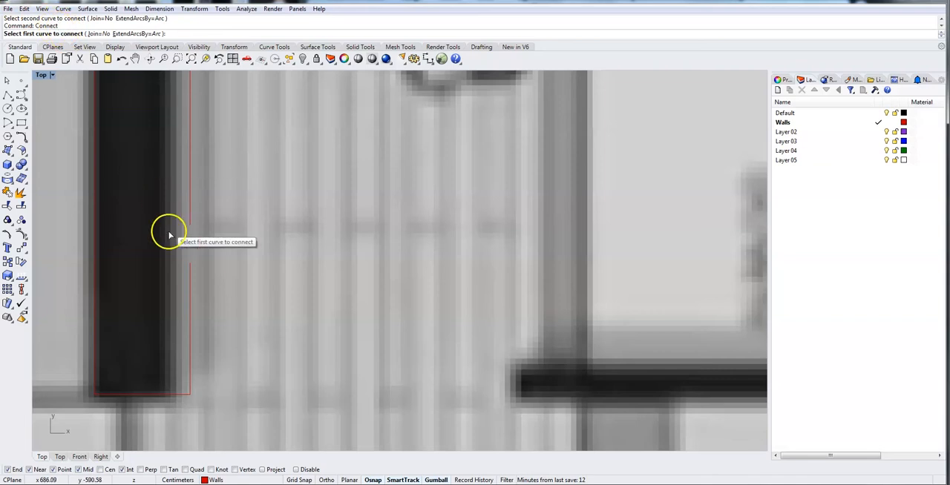
{"action": "left_click", "coordinate": [192, 279]}
{"action": "left_click", "coordinate": [192, 280]}
{"action": "left_click", "coordinate": [191, 199]}
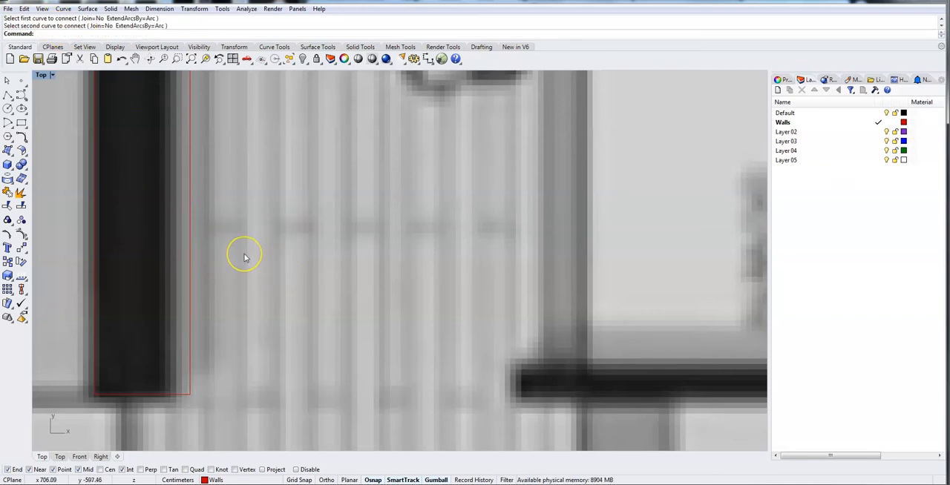
Check the upper-left wall's inner face segments and join all of that wall's curves into one outline.
{"action": "left_click", "coordinate": [190, 240]}
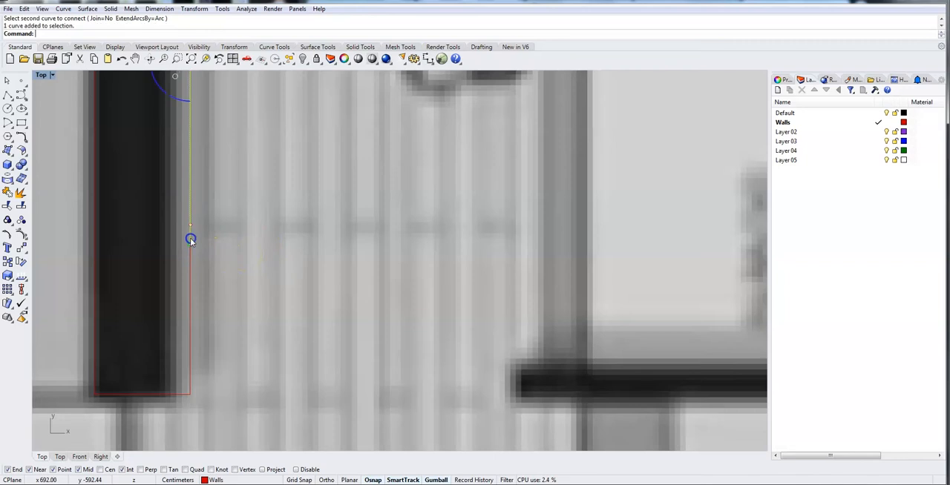
{"action": "left_click", "coordinate": [189, 261]}
{"action": "left_click", "coordinate": [190, 253]}
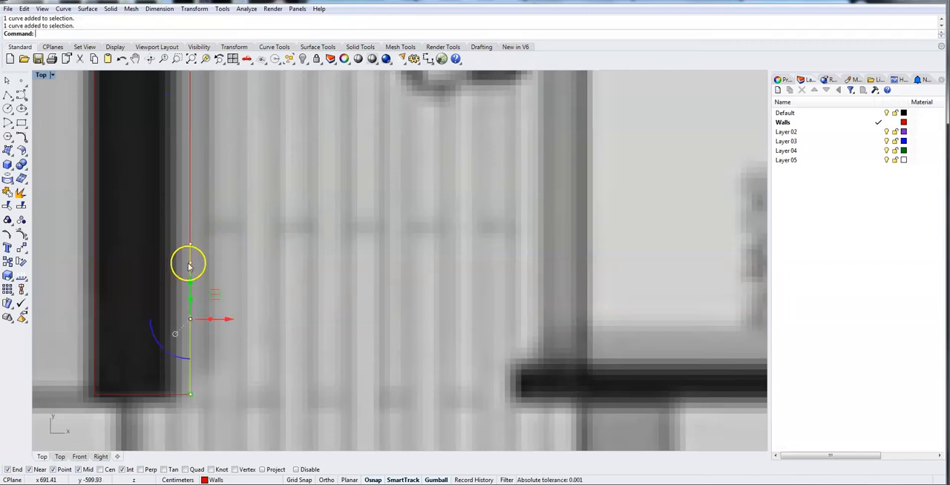
{"action": "left_click", "coordinate": [243, 240]}
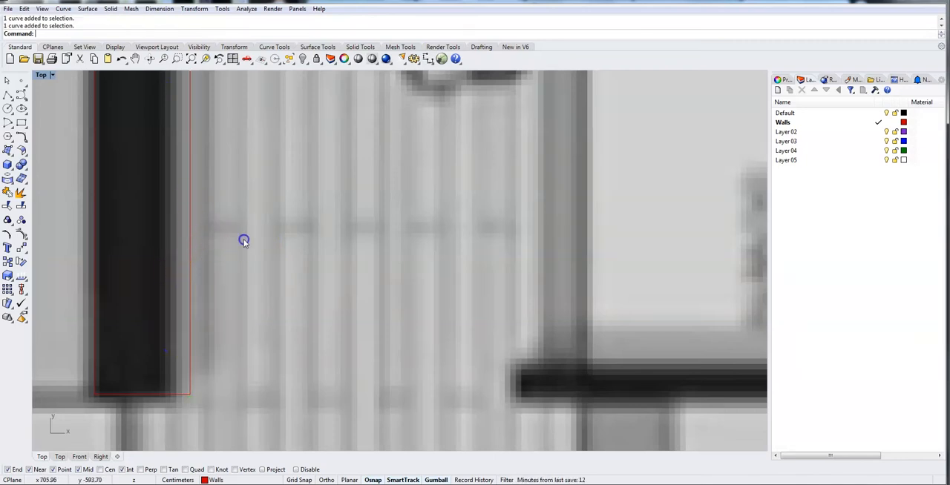
{"action": "scroll", "coordinate": [356, 292], "scroll_direction": "down", "scroll_amount": 5}
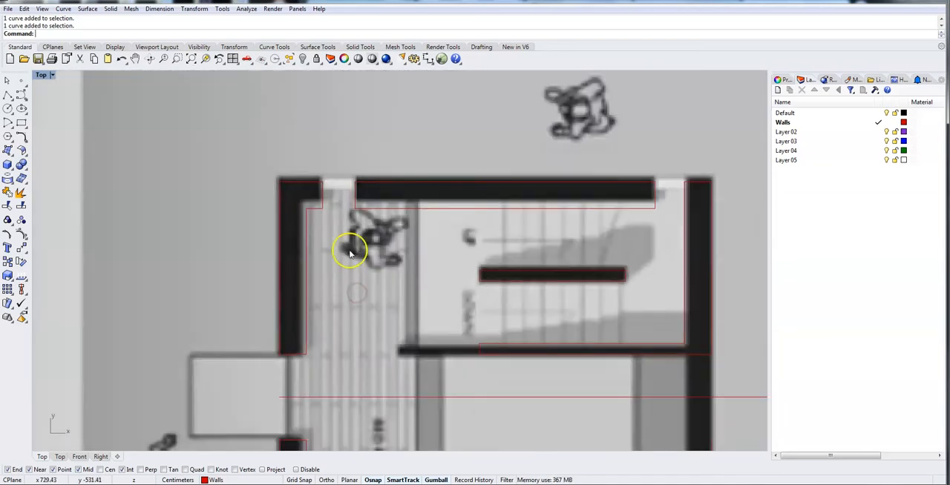
{"action": "left_click_drag", "start_coordinate": [294, 217], "coordinate": [340, 366]}
{"action": "left_click", "coordinate": [339, 307]}
{"action": "left_click", "coordinate": [259, 191]}
{"action": "left_click_drag", "start_coordinate": [254, 158], "coordinate": [325, 364]}
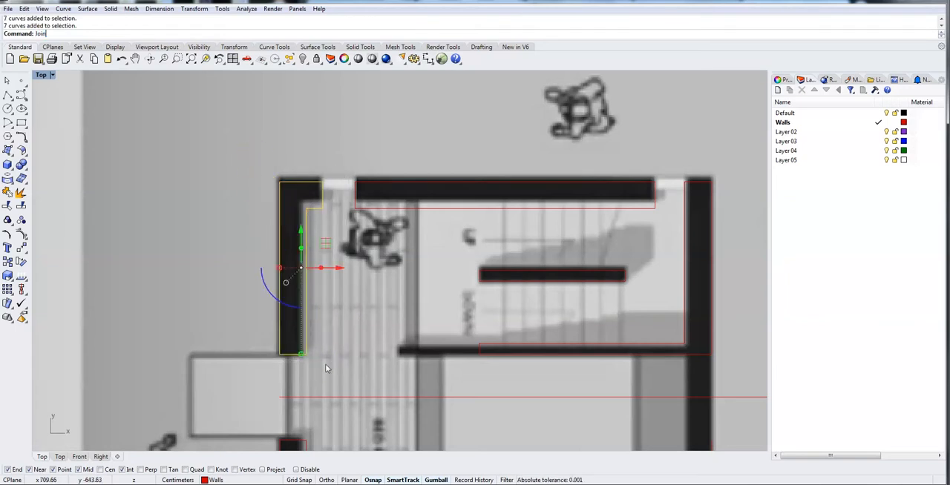
{"action": "key", "text": "Return"}
Join the curves of the upper wall between the two openings, and join the stair's short middle wall into a closed outline.
{"action": "left_click", "coordinate": [372, 210]}
{"action": "left_click_drag", "start_coordinate": [343, 162], "coordinate": [665, 230]}
{"action": "left_click", "coordinate": [646, 186]}
{"action": "left_click_drag", "start_coordinate": [467, 249], "coordinate": [648, 310]}
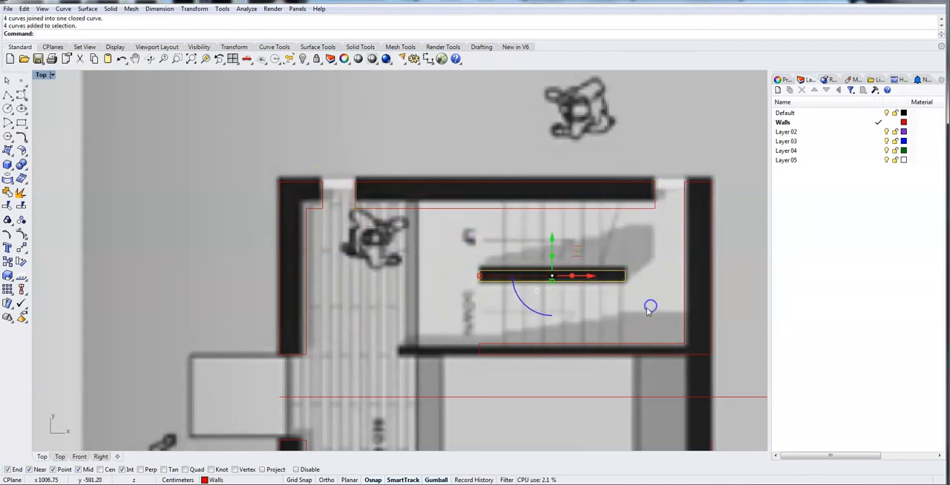
{"action": "key", "text": "Return"}
Connect the right wall's upper and lower outer face segments, and likewise its inner face segments, to bridge the gap.
{"action": "right_click_drag", "start_coordinate": [738, 351], "coordinate": [589, 168]}
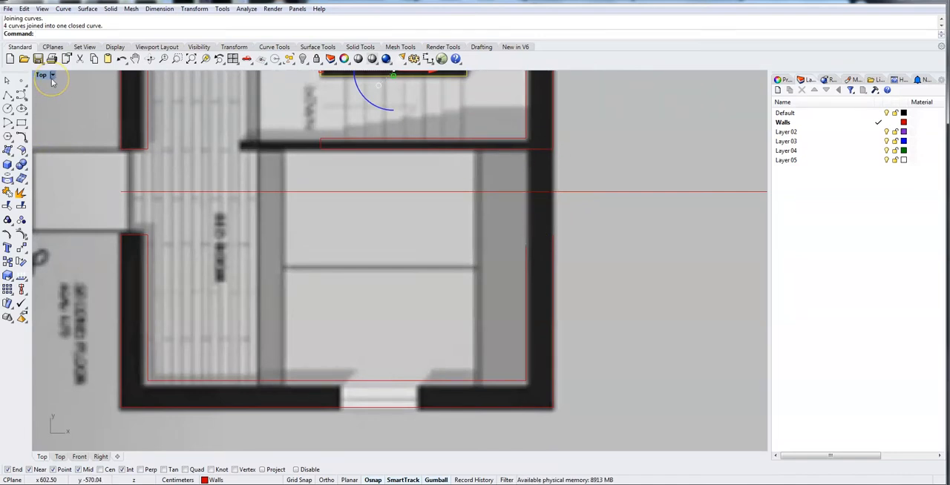
{"action": "key", "text": "Return"}
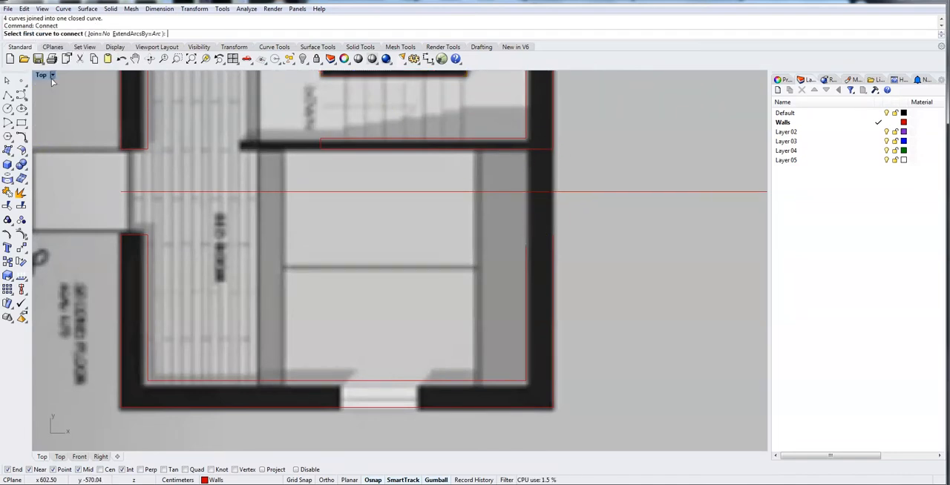
{"action": "left_click", "coordinate": [555, 249]}
{"action": "left_click", "coordinate": [554, 130]}
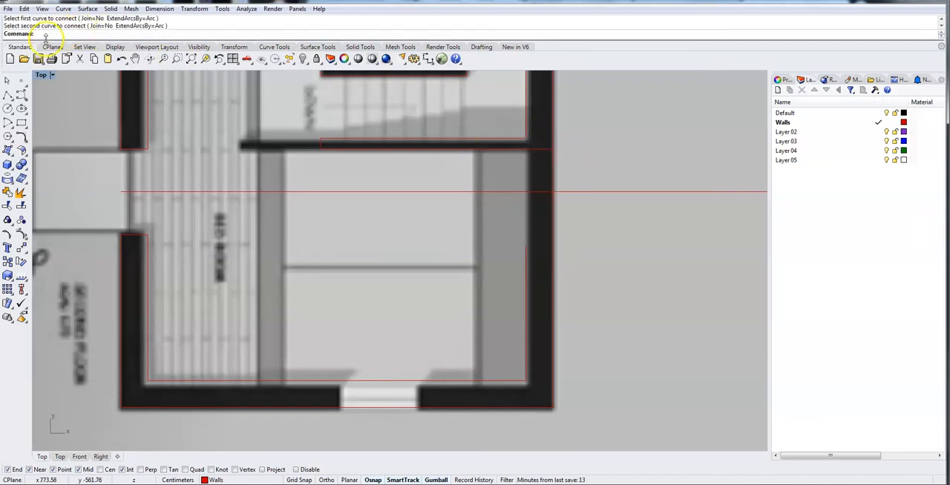
{"action": "key", "text": "Return"}
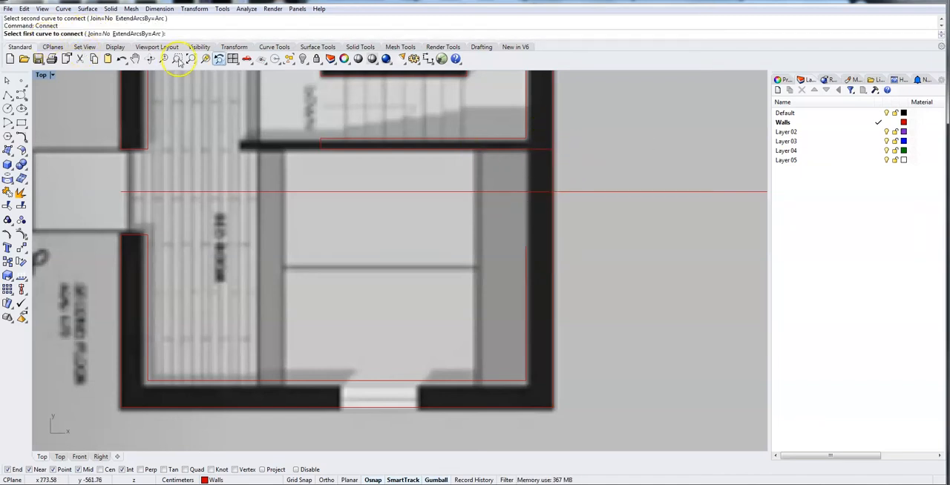
{"action": "left_click", "coordinate": [524, 261]}
{"action": "left_click", "coordinate": [525, 124]}
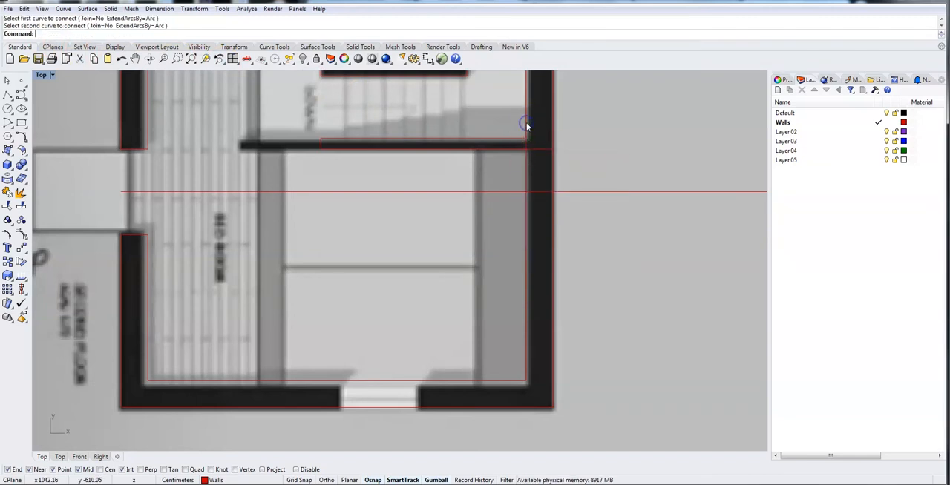
Trim the right wall's inner face line between the partition faces and the partition line running through the wall's thickness.
{"action": "scroll", "coordinate": [440, 218], "scroll_direction": "up", "scroll_amount": 3}
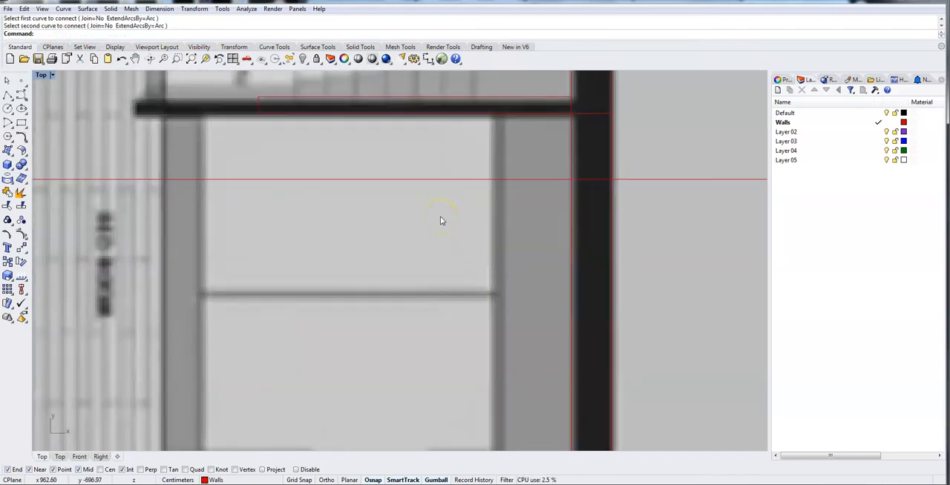
{"action": "scroll", "coordinate": [440, 220], "scroll_direction": "down", "scroll_amount": 3}
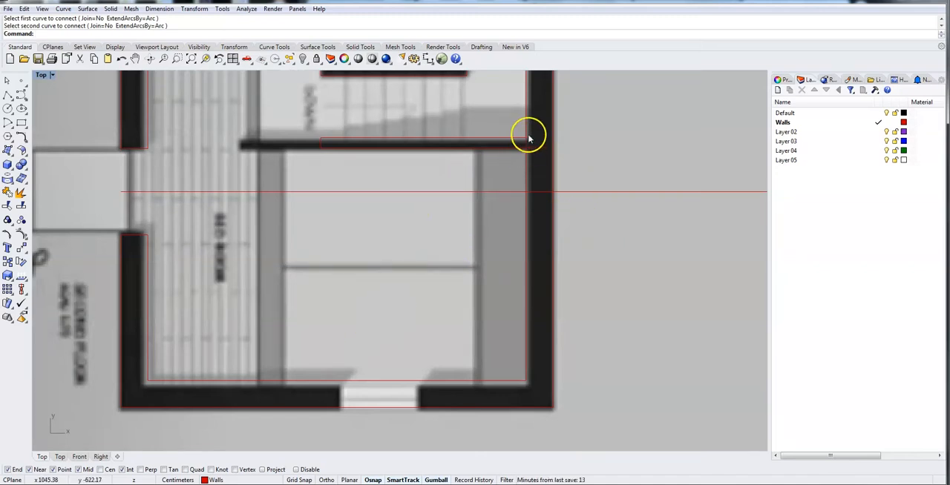
{"action": "left_click_drag", "start_coordinate": [489, 127], "coordinate": [477, 97]}
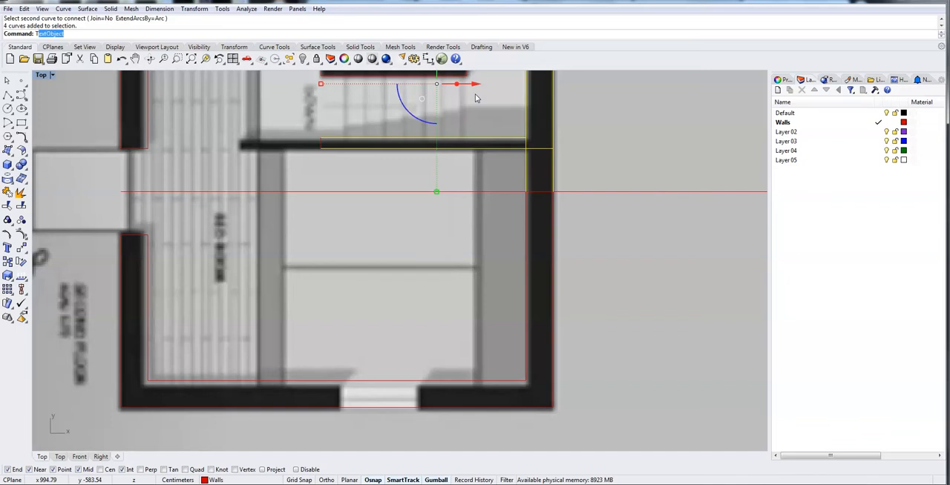
{"action": "type", "text": "Trim"}
{"action": "key", "text": "Return"}
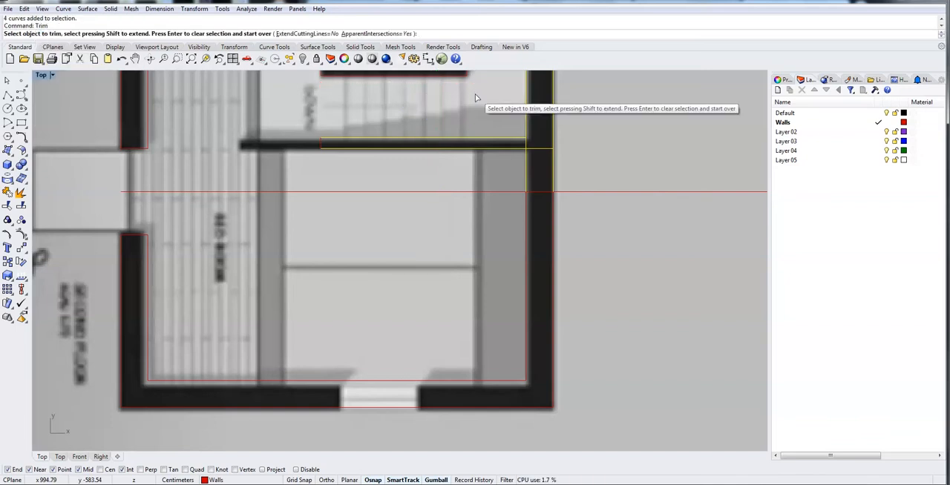
{"action": "left_click", "coordinate": [524, 143]}
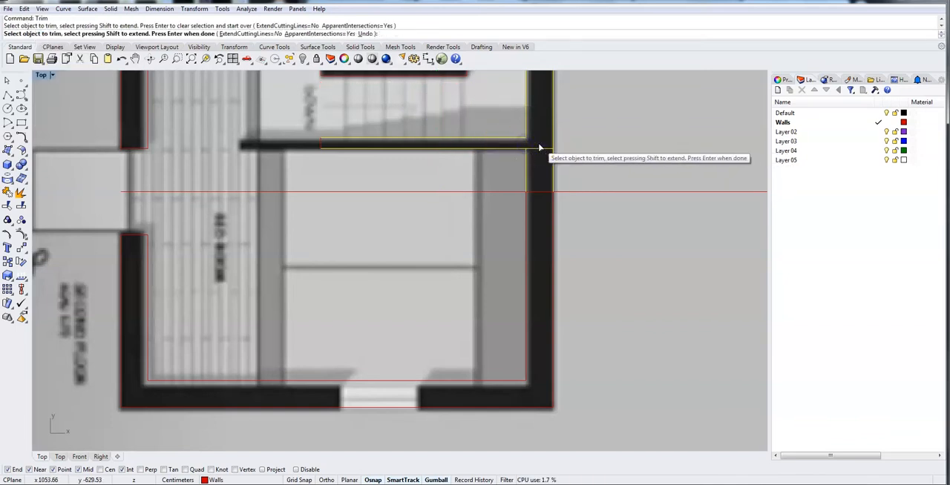
{"action": "left_click", "coordinate": [539, 149]}
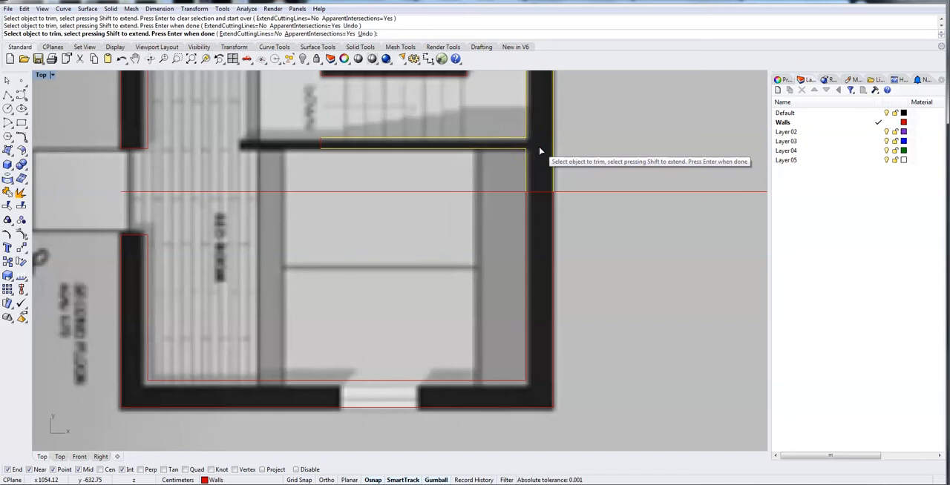
{"action": "key", "text": "Return"}
Draw a polyline from the partition's upper corner at the right wall, 260 cm left, 10 cm down, and back to the old lower face end.
{"action": "scroll", "coordinate": [292, 159], "scroll_direction": "up", "scroll_amount": 3}
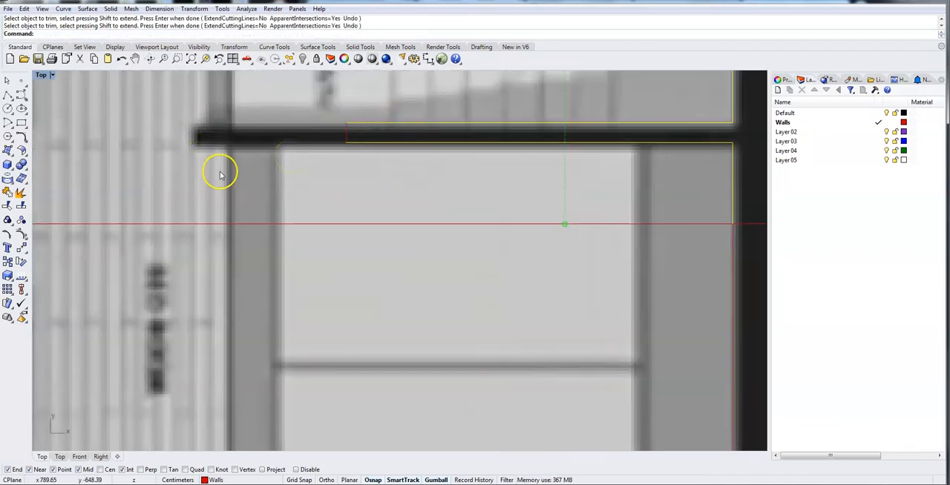
{"action": "scroll", "coordinate": [220, 167], "scroll_direction": "down", "scroll_amount": 5}
{"action": "scroll", "coordinate": [223, 154], "scroll_direction": "up", "scroll_amount": 3}
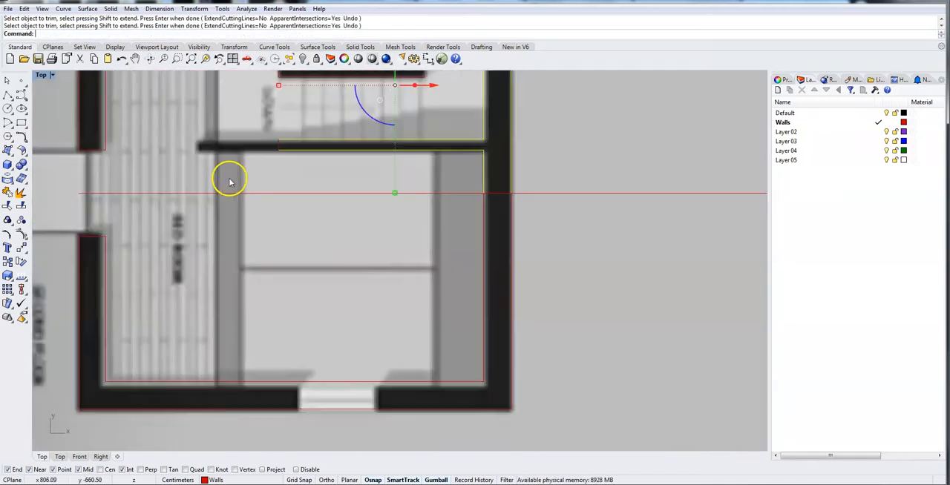
{"action": "left_click", "coordinate": [7, 96]}
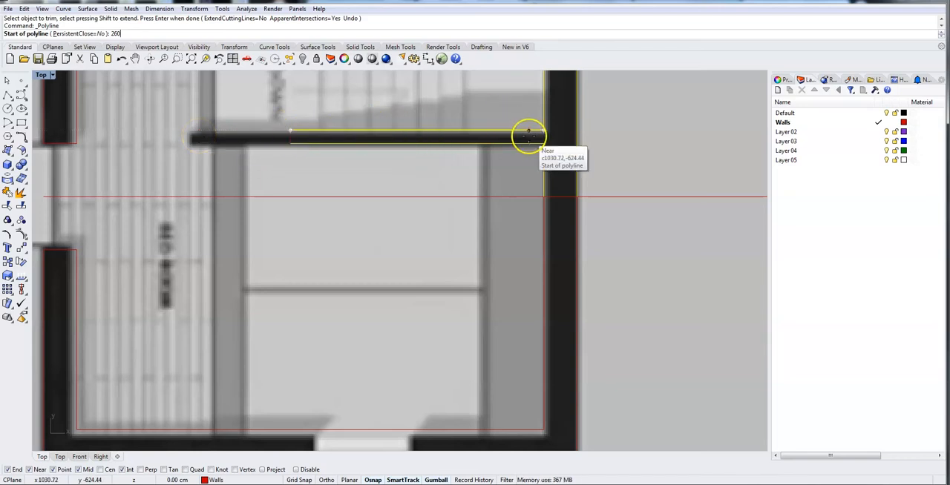
{"action": "left_click", "coordinate": [544, 131]}
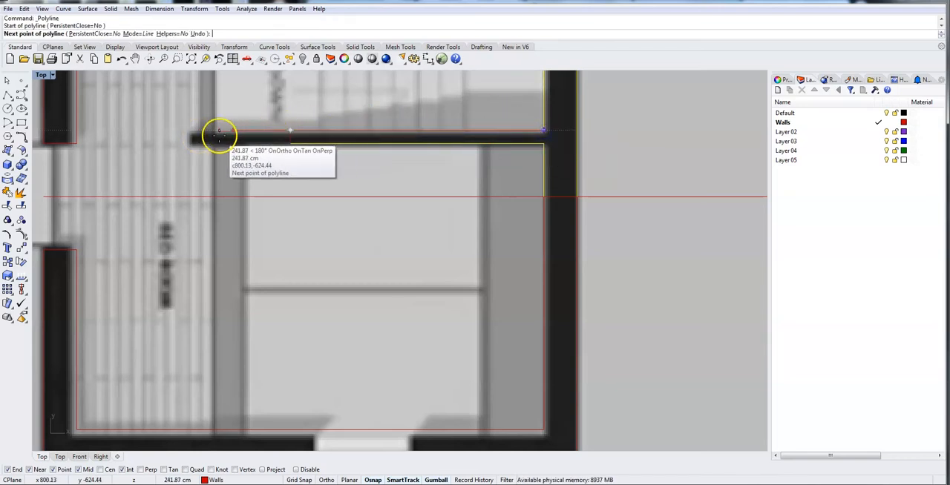
{"action": "type", "text": "260"}
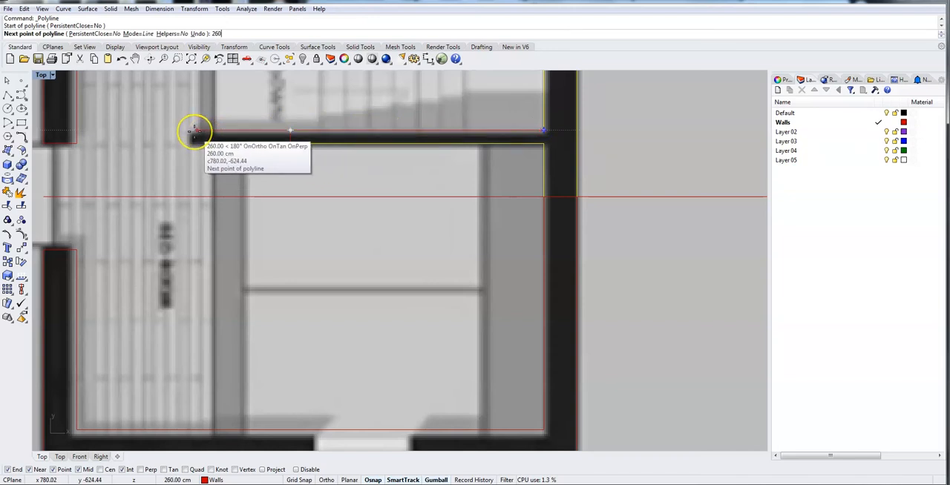
{"action": "key", "text": "Return"}
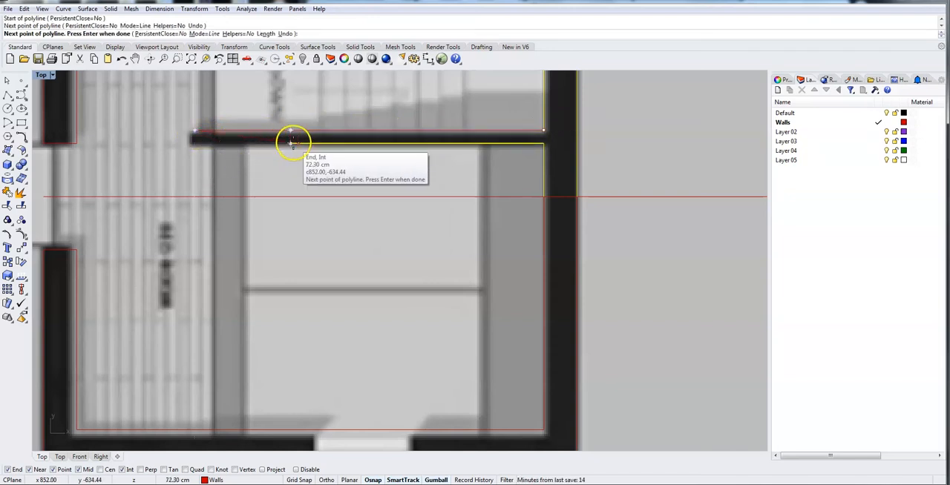
{"action": "left_click", "coordinate": [195, 141]}
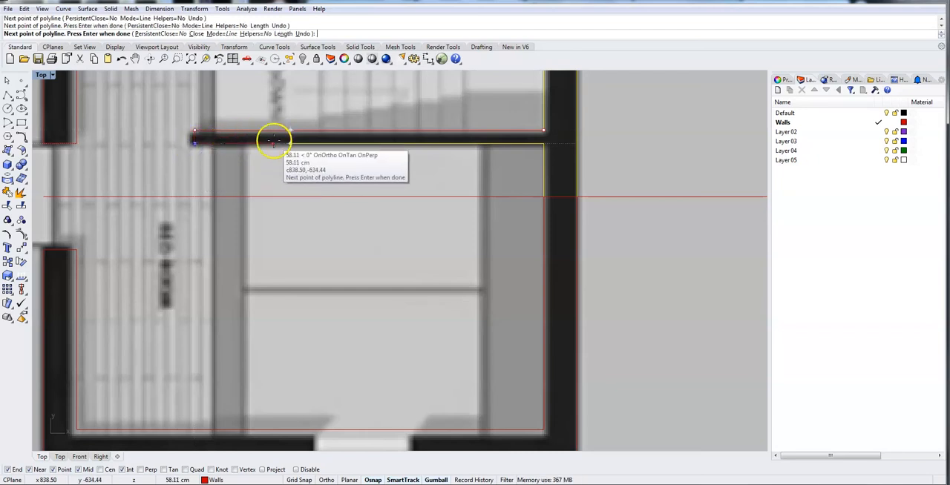
{"action": "left_click", "coordinate": [290, 143]}
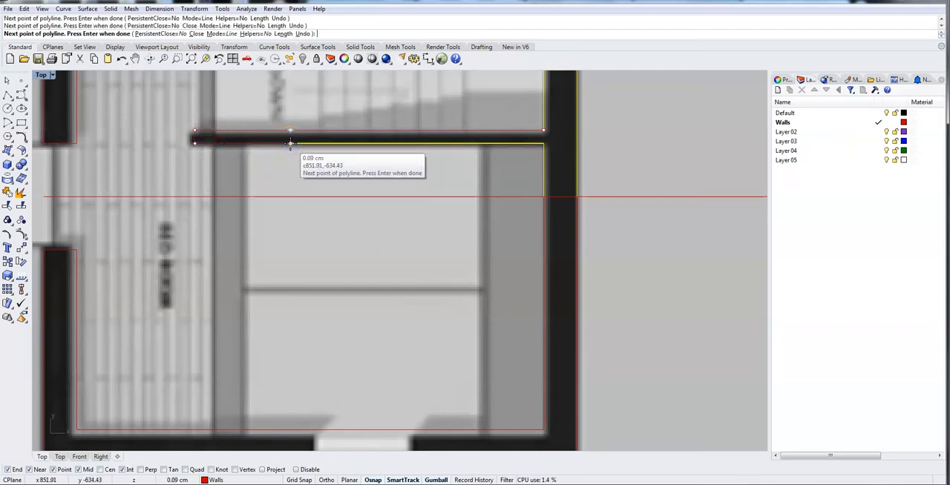
{"action": "key", "text": "Return"}
Delete the short cross line marking the partition's old left end.
{"action": "scroll", "coordinate": [299, 146], "scroll_direction": "up", "scroll_amount": 4}
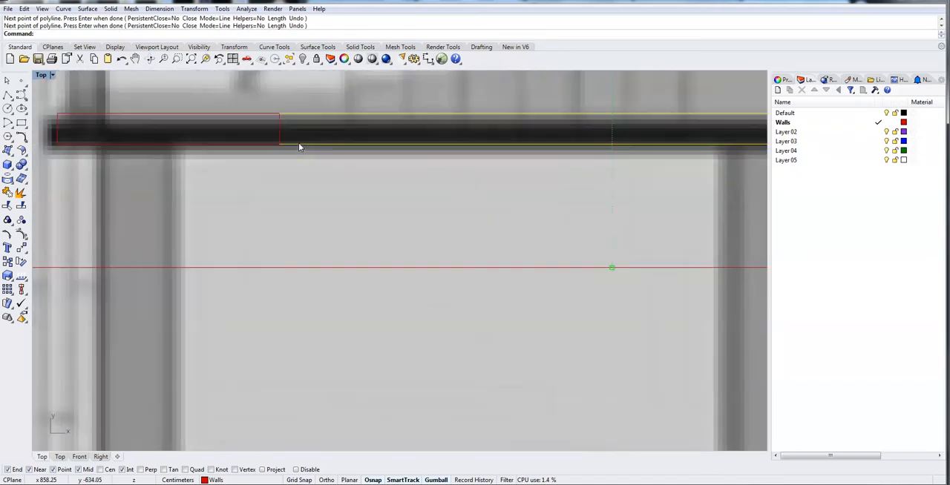
{"action": "left_click", "coordinate": [280, 132]}
{"action": "key", "text": "Delete"}
Stretch the old upper face line of the partition to the corner of its new left end.
{"action": "left_click", "coordinate": [318, 121]}
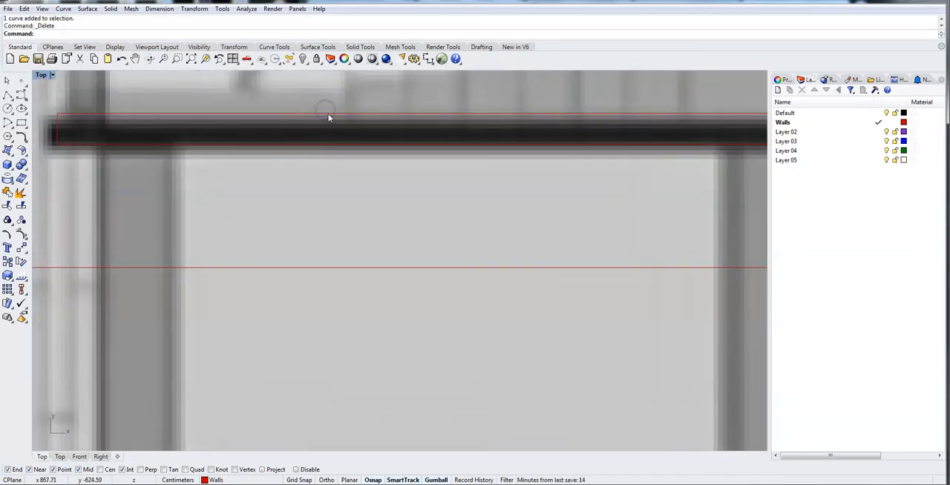
{"action": "left_click", "coordinate": [329, 117]}
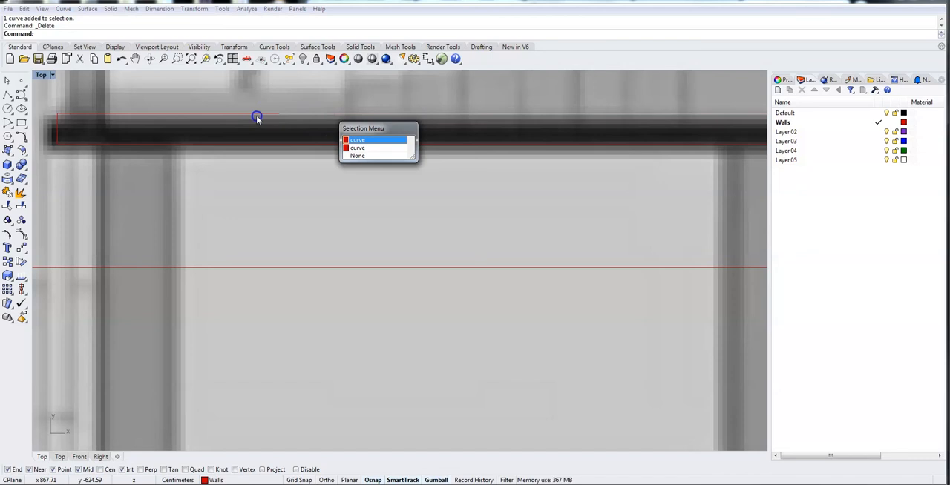
{"action": "left_click", "coordinate": [357, 148]}
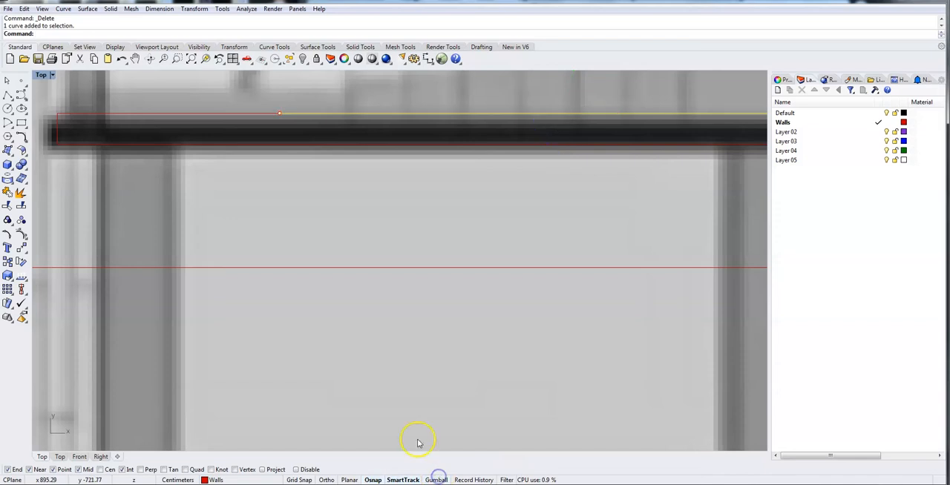
{"action": "left_click", "coordinate": [273, 114]}
{"action": "left_click_drag", "start_coordinate": [273, 115], "coordinate": [63, 117]}
Delete the old upper face line overlapping the newly drawn partition polyline.
{"action": "left_click", "coordinate": [158, 117]}
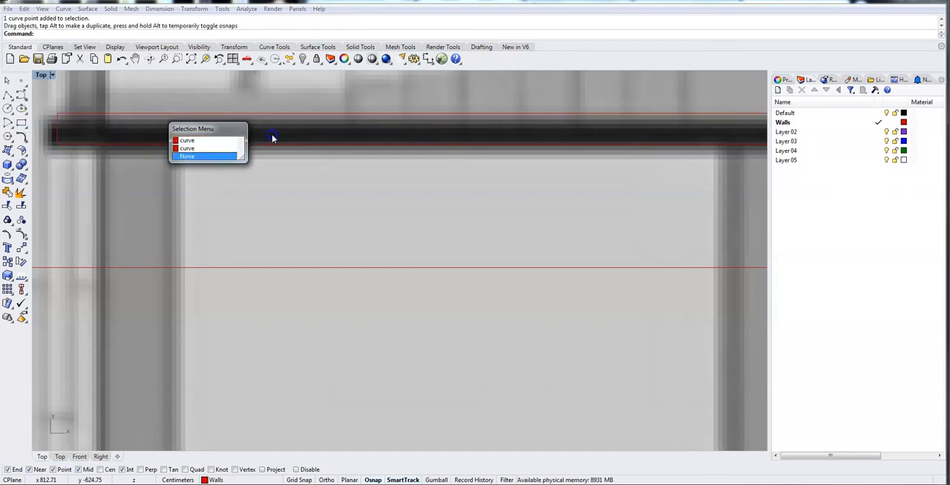
{"action": "left_click", "coordinate": [216, 116]}
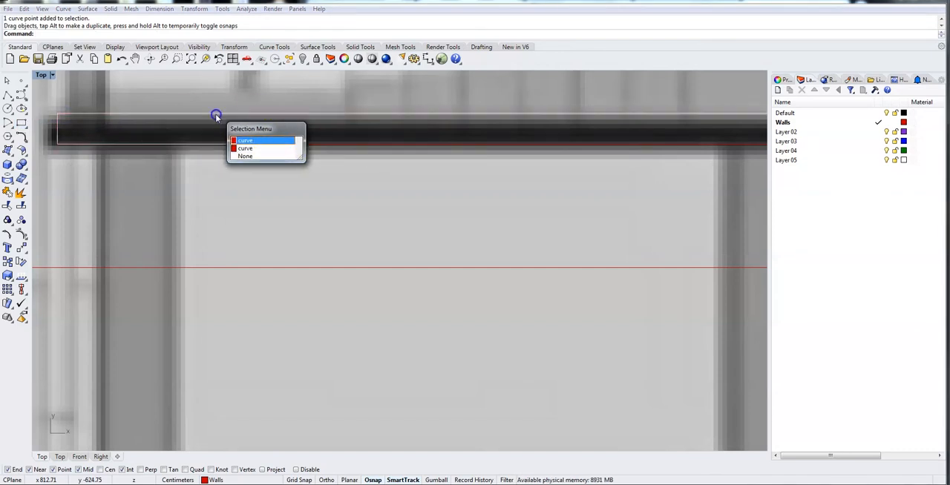
{"action": "left_click", "coordinate": [258, 148]}
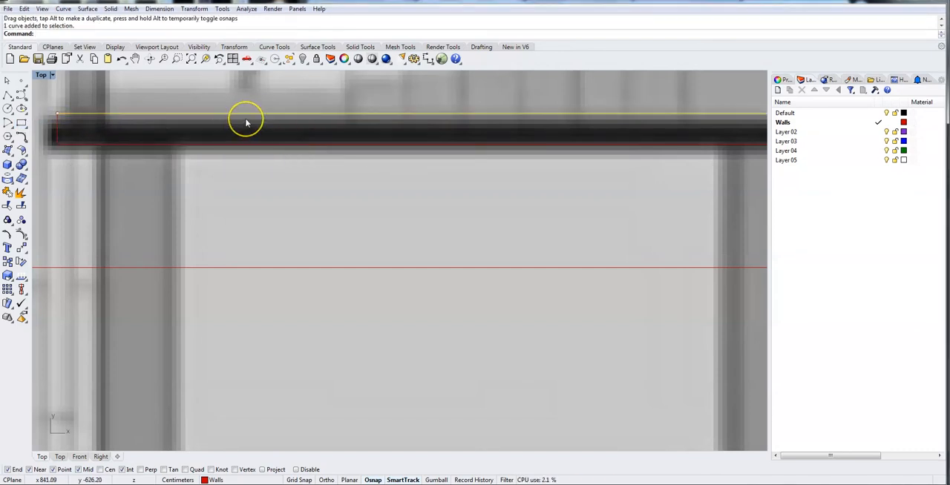
{"action": "key", "text": "Delete"}
Examine the stair partition's upper and lower face curves by selecting them one by one along its length.
{"action": "right_click_drag", "start_coordinate": [302, 178], "coordinate": [106, 219]}
{"action": "left_click", "coordinate": [398, 155]}
{"action": "left_click", "coordinate": [207, 185]}
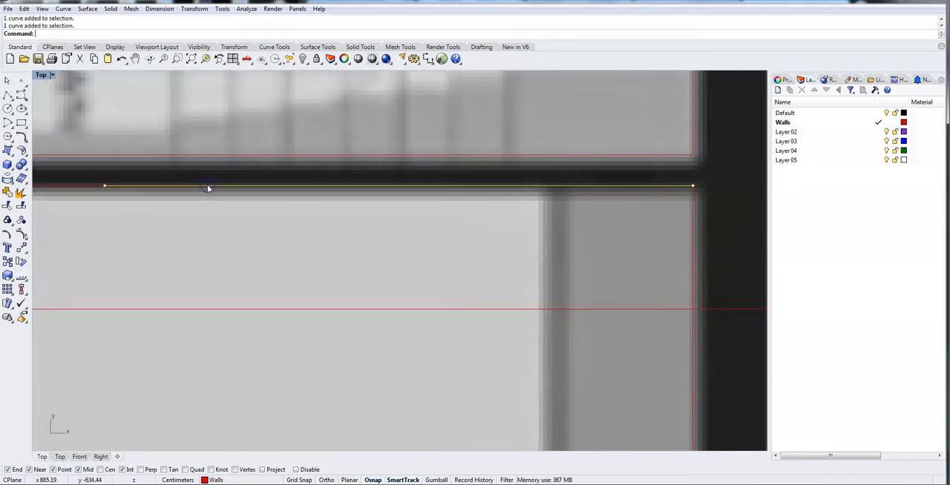
{"action": "right_click_drag", "start_coordinate": [197, 246], "coordinate": [391, 224]}
{"action": "left_click", "coordinate": [203, 167]}
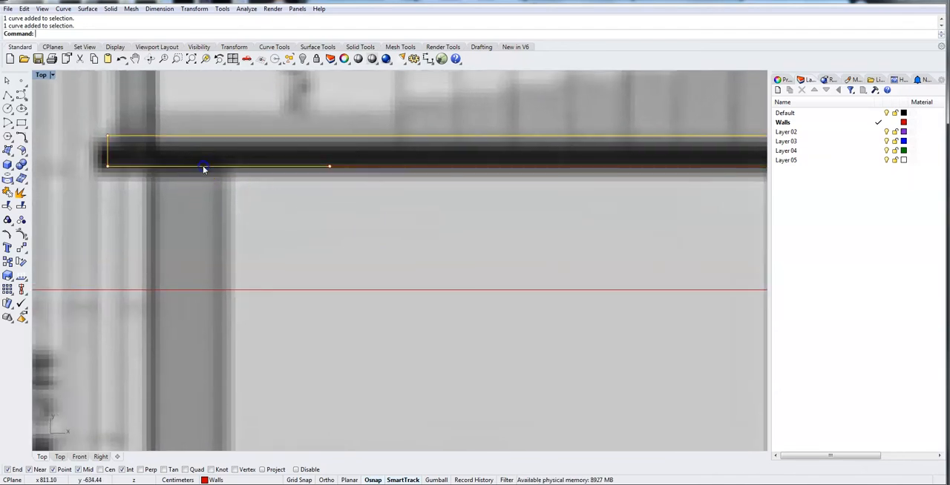
{"action": "left_click", "coordinate": [367, 168]}
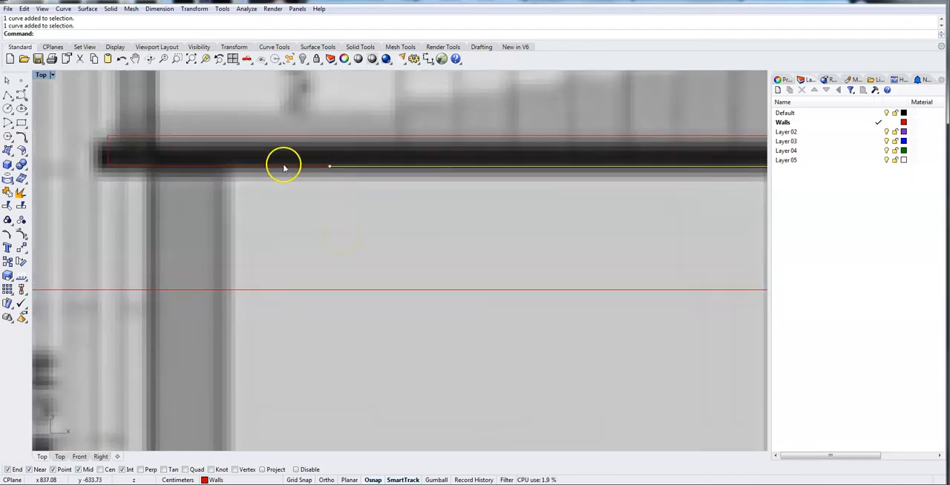
{"action": "scroll", "coordinate": [434, 223], "scroll_direction": "down", "scroll_amount": 6}
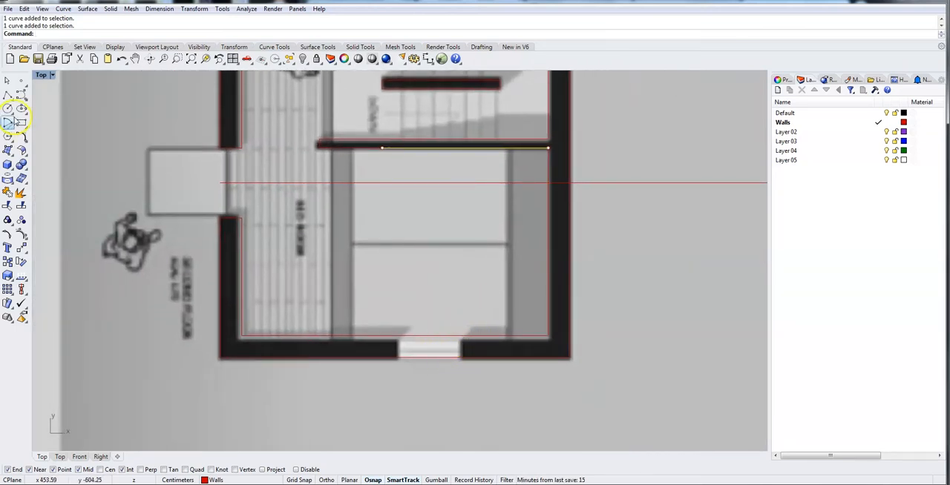
Draw a polyline from the inner lower-right wall corner, 100 cm left, down to the outer face, 70 cm left, and back up to the inner face.
{"action": "left_click", "coordinate": [12, 90]}
{"action": "scroll", "coordinate": [456, 276], "scroll_direction": "up", "scroll_amount": 5}
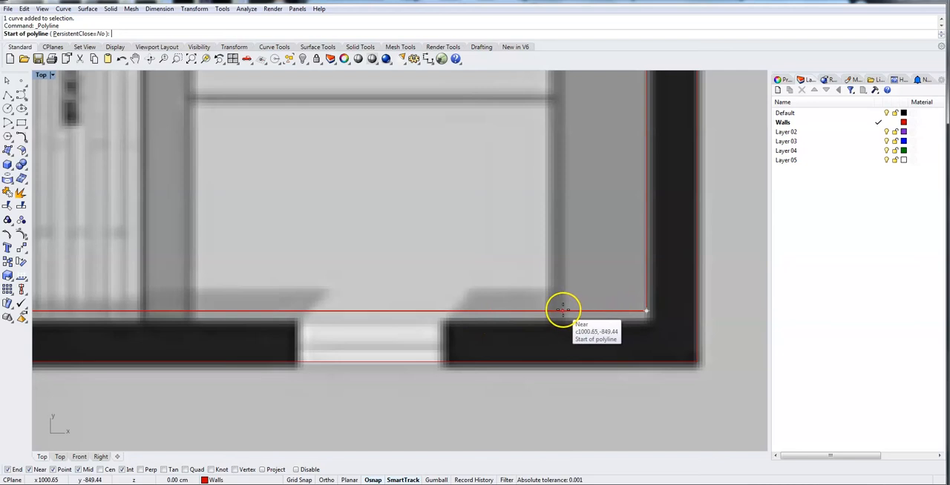
{"action": "left_click", "coordinate": [644, 308]}
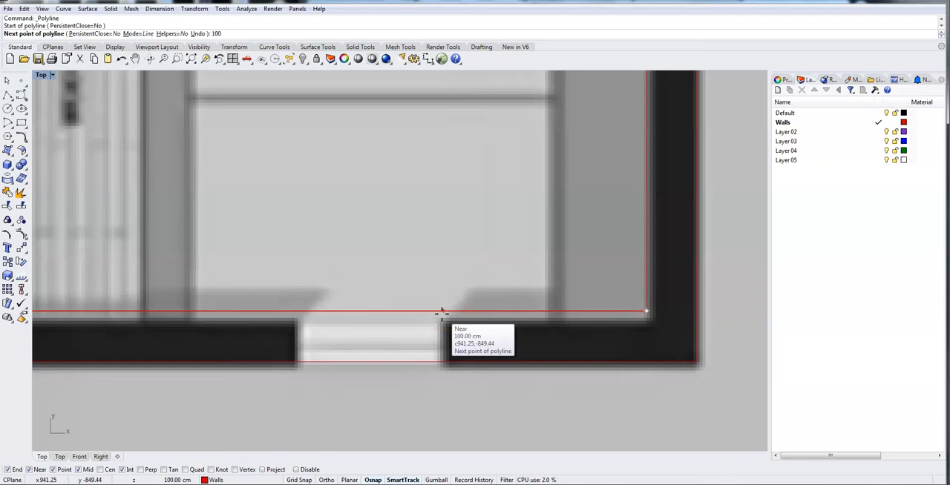
{"action": "key", "text": "Return"}
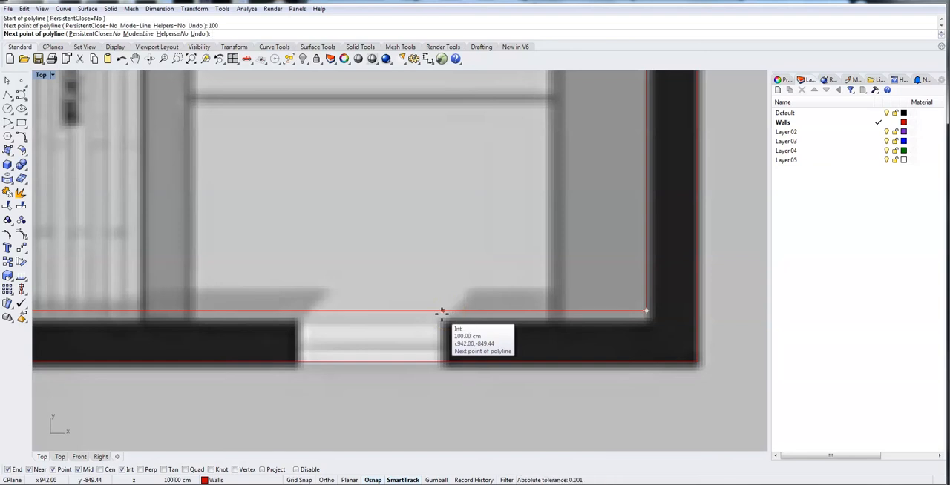
{"action": "left_click", "coordinate": [443, 311]}
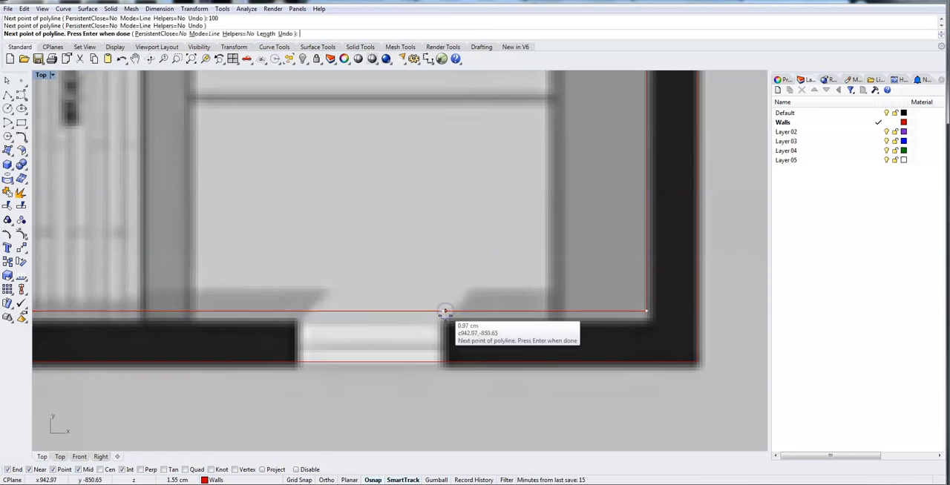
{"action": "left_click", "coordinate": [442, 362]}
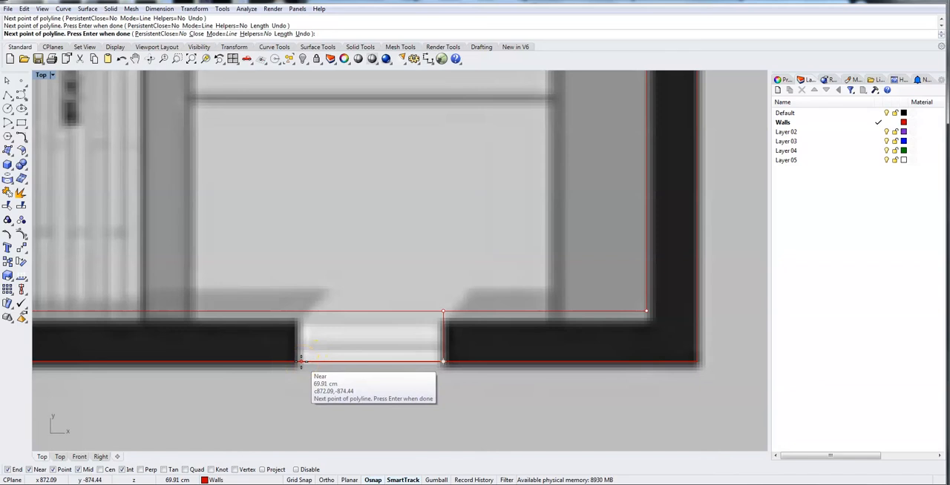
{"action": "type", "text": "70"}
{"action": "key", "text": "Return"}
{"action": "left_click", "coordinate": [300, 362]}
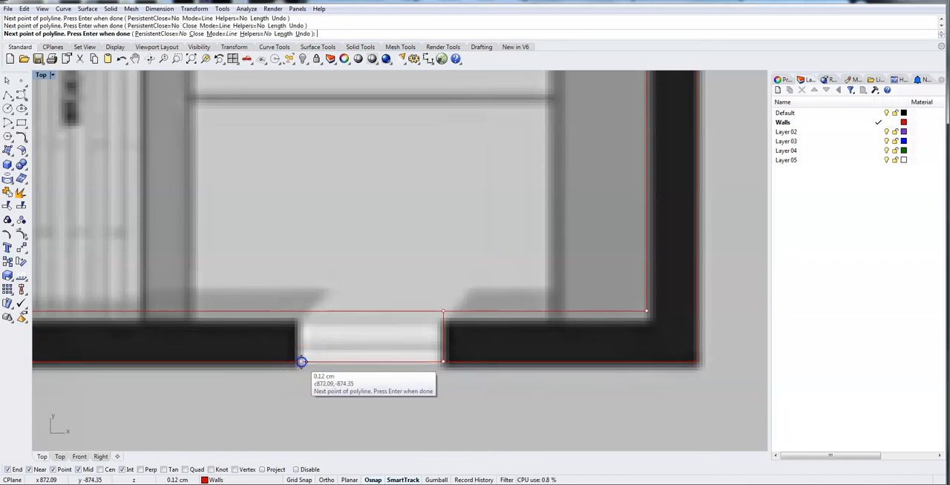
{"action": "left_click", "coordinate": [301, 312]}
{"action": "right_click", "coordinate": [337, 344]}
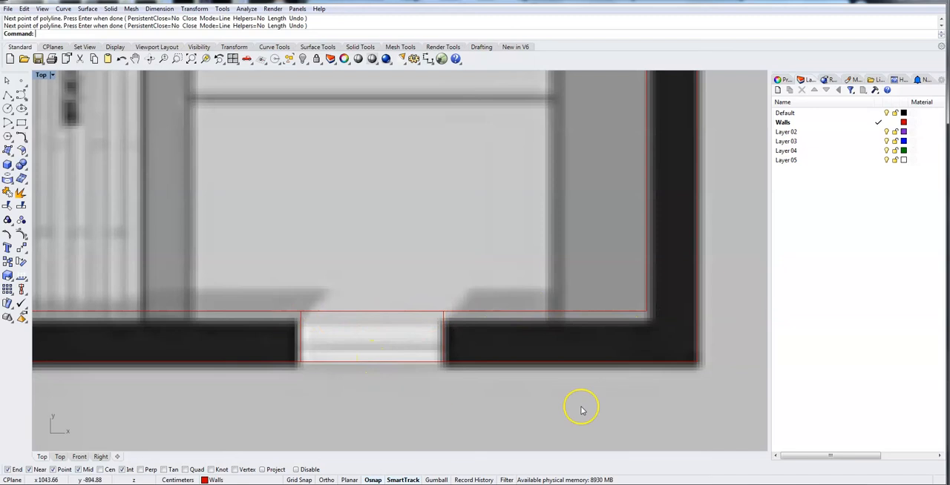
Trim the inner and outer face lines of the lower wall between the two jambs to open the 70 cm window.
{"action": "left_click_drag", "start_coordinate": [708, 406], "coordinate": [233, 268]}
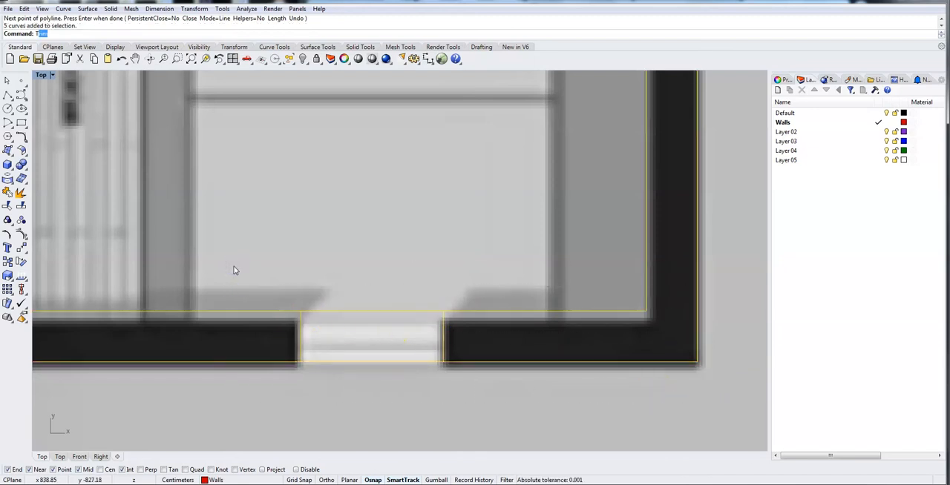
{"action": "type", "text": "Trim"}
{"action": "key", "text": "Return"}
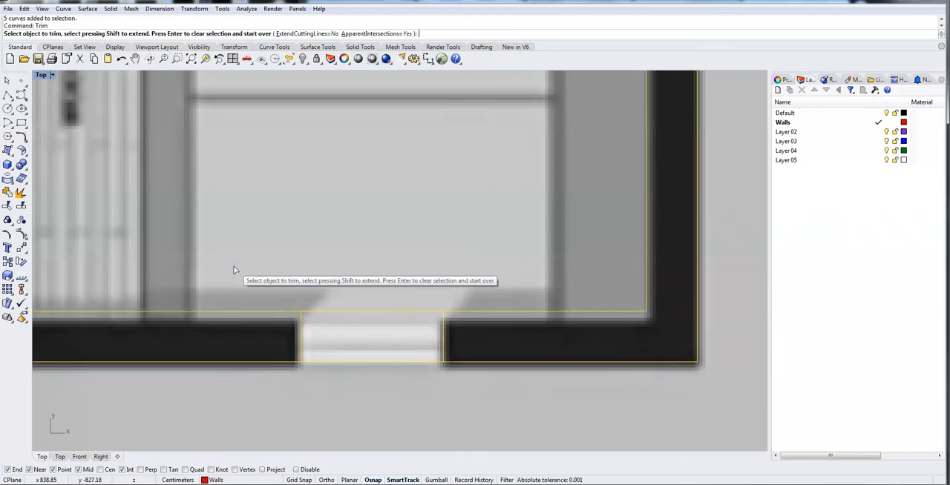
{"action": "left_click", "coordinate": [327, 316]}
{"action": "left_click", "coordinate": [338, 363]}
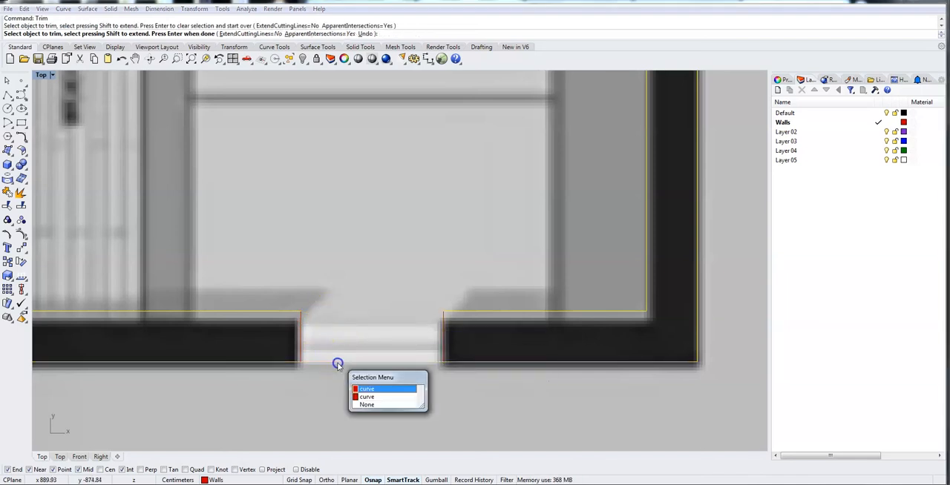
{"action": "left_click", "coordinate": [399, 390]}
{"action": "left_click", "coordinate": [379, 361]}
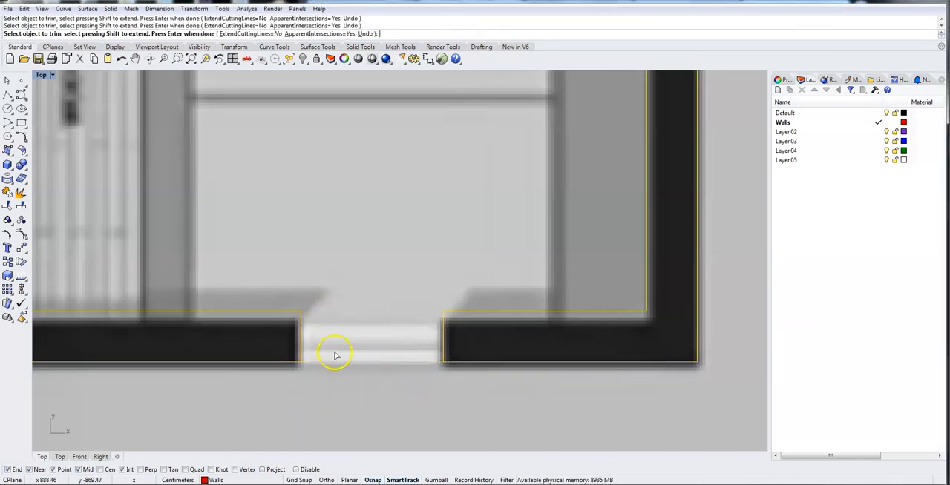
{"action": "right_click", "coordinate": [274, 369]}
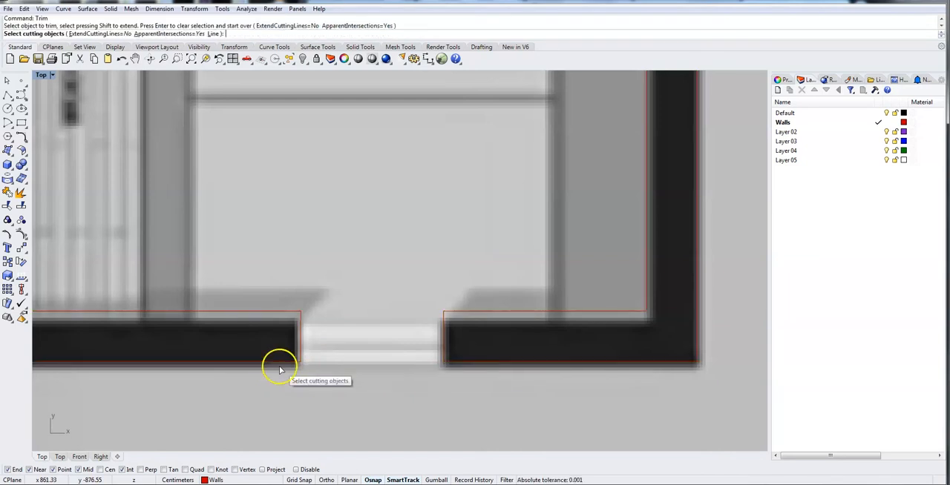
{"action": "left_click", "coordinate": [290, 363]}
{"action": "key", "text": "Escape"}
Join the curves of the lower-left wall, from the left opening to the new window, into one closed outline.
{"action": "left_click", "coordinate": [292, 364]}
{"action": "left_click", "coordinate": [482, 364]}
{"action": "left_click", "coordinate": [443, 345]}
{"action": "key", "text": "Escape"}
{"action": "left_click", "coordinate": [204, 313]}
{"action": "scroll", "coordinate": [390, 388], "scroll_direction": "down", "scroll_amount": 3}
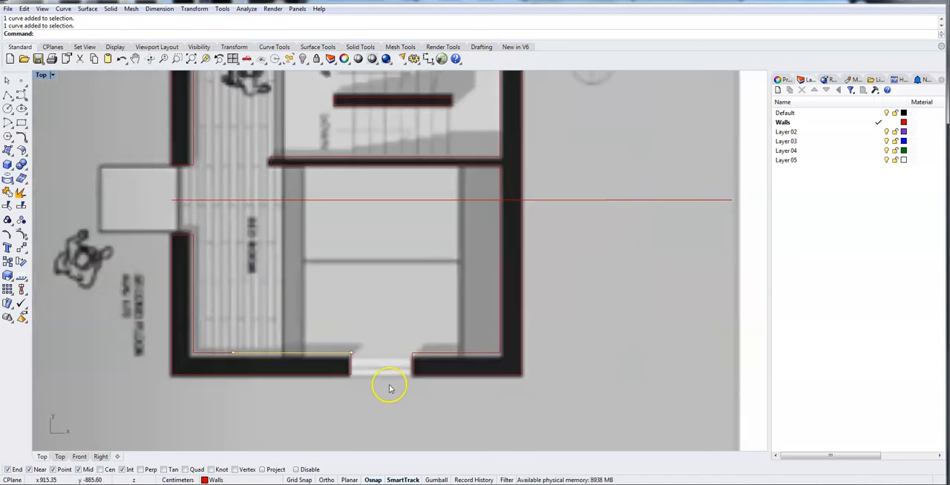
{"action": "left_click", "coordinate": [227, 394]}
{"action": "right_click_drag", "start_coordinate": [178, 390], "coordinate": [240, 394]}
{"action": "left_click_drag", "start_coordinate": [221, 235], "coordinate": [428, 401]}
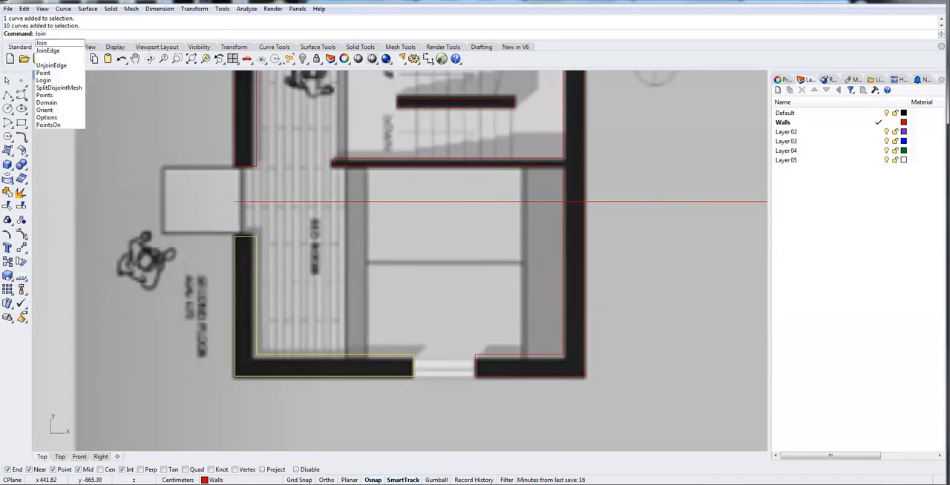
{"action": "key", "text": "Return"}
Delete the duplicate curves overlapping the lower wall's inner face between the window and the right corner.
{"action": "left_click", "coordinate": [521, 356]}
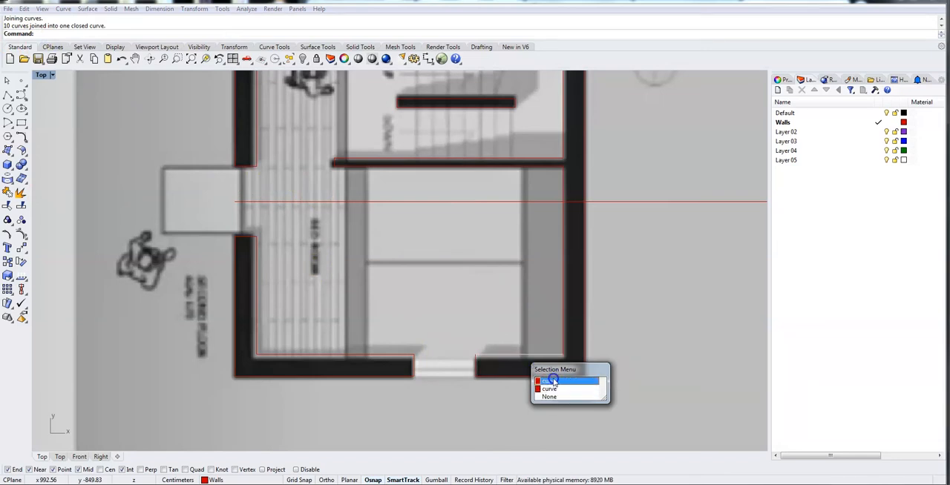
{"action": "left_click", "coordinate": [553, 381]}
{"action": "left_click", "coordinate": [500, 353]}
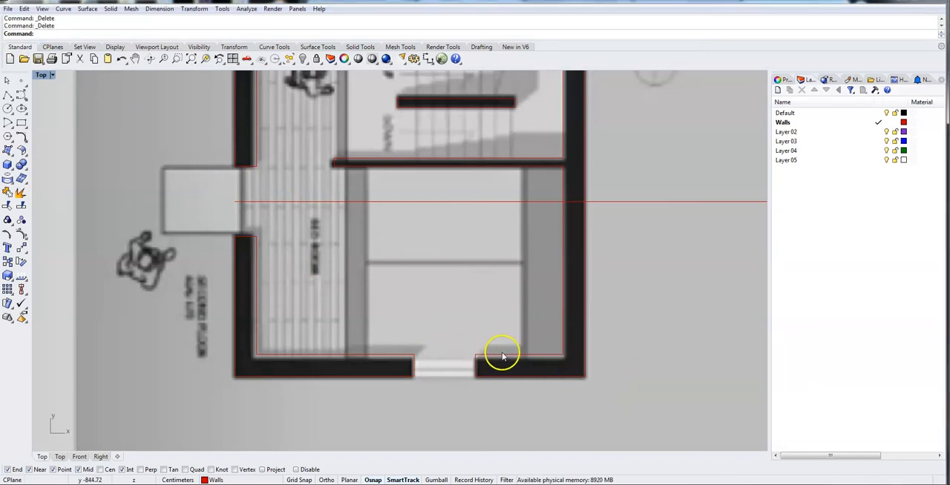
Hide the long horizontal reference line crossing the second-floor plan.
{"action": "left_click", "coordinate": [488, 378]}
{"action": "left_click", "coordinate": [568, 323]}
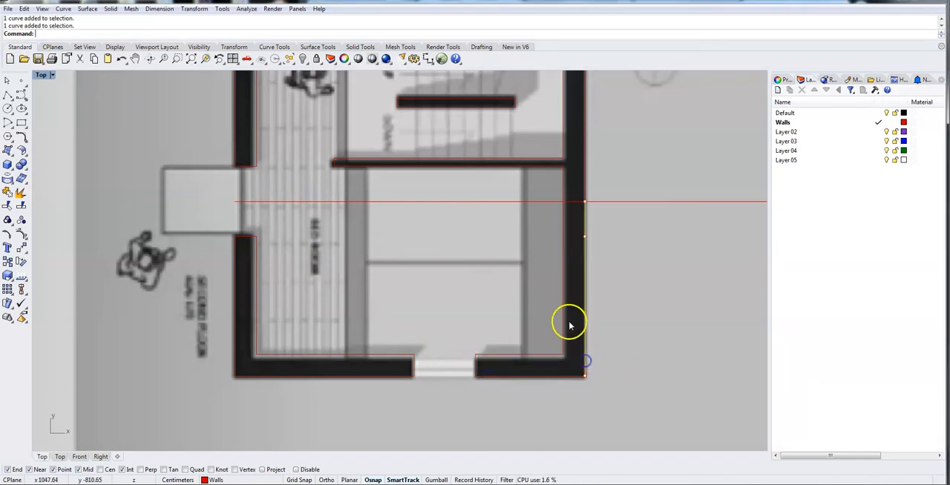
{"action": "left_click", "coordinate": [575, 202]}
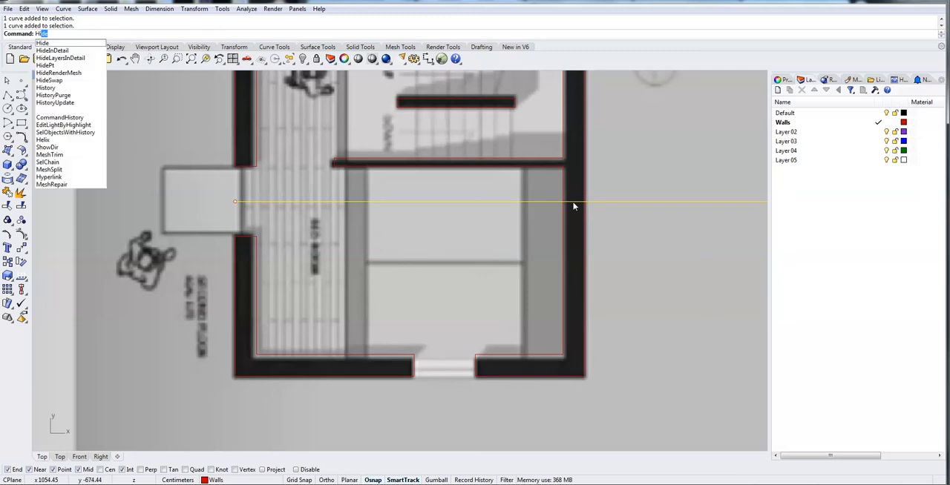
{"action": "key", "text": "Return"}
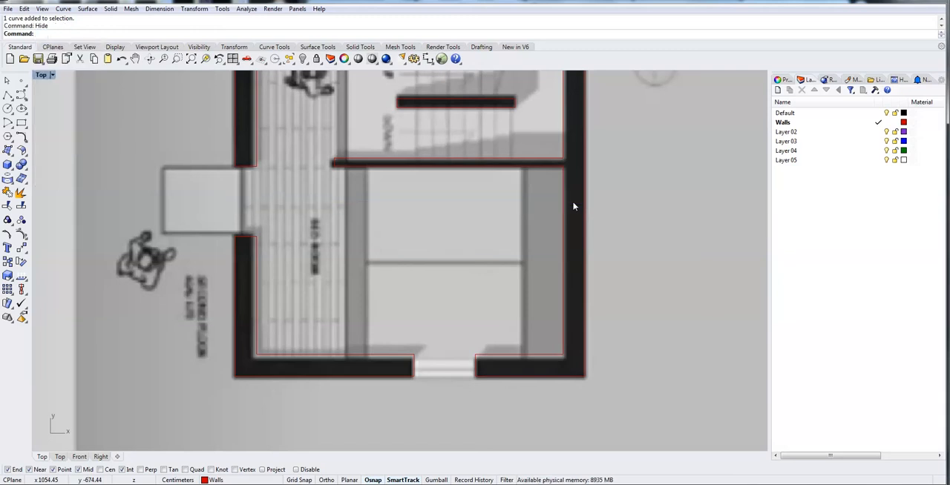
Join the curves of the lower wall right of the window, the right wall and the stair partition into one outline.
{"action": "left_click", "coordinate": [528, 378]}
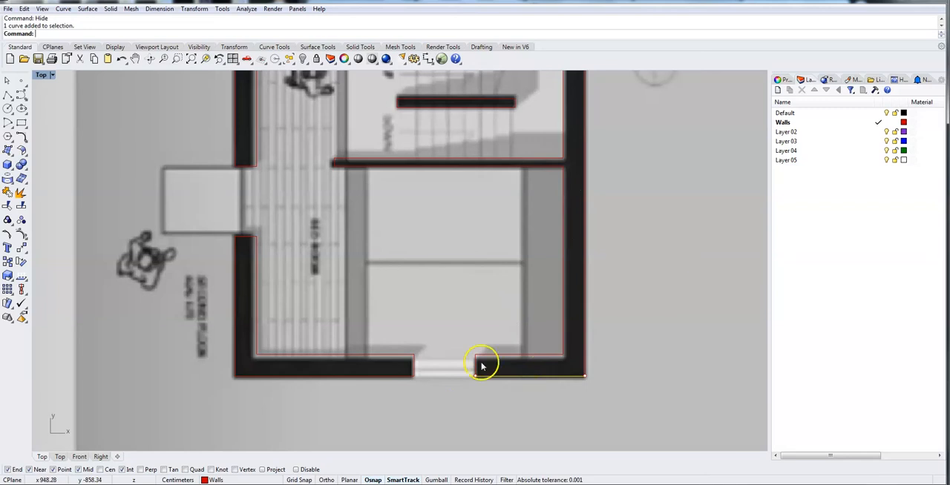
{"action": "left_click", "coordinate": [563, 329]}
{"action": "left_click", "coordinate": [586, 312]}
{"action": "left_click", "coordinate": [586, 182]}
{"action": "left_click", "coordinate": [563, 184]}
{"action": "left_click", "coordinate": [376, 167]}
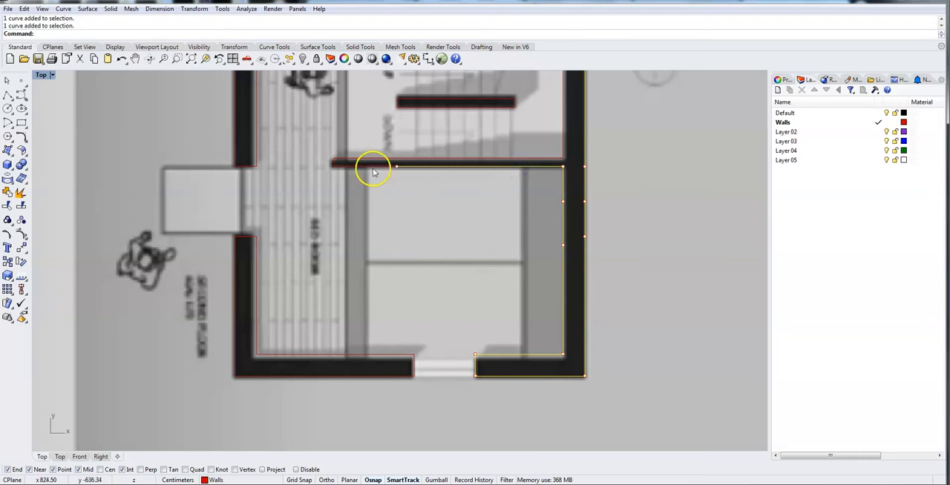
{"action": "left_click", "coordinate": [592, 137]}
{"action": "right_click_drag", "start_coordinate": [625, 116], "coordinate": [646, 272]}
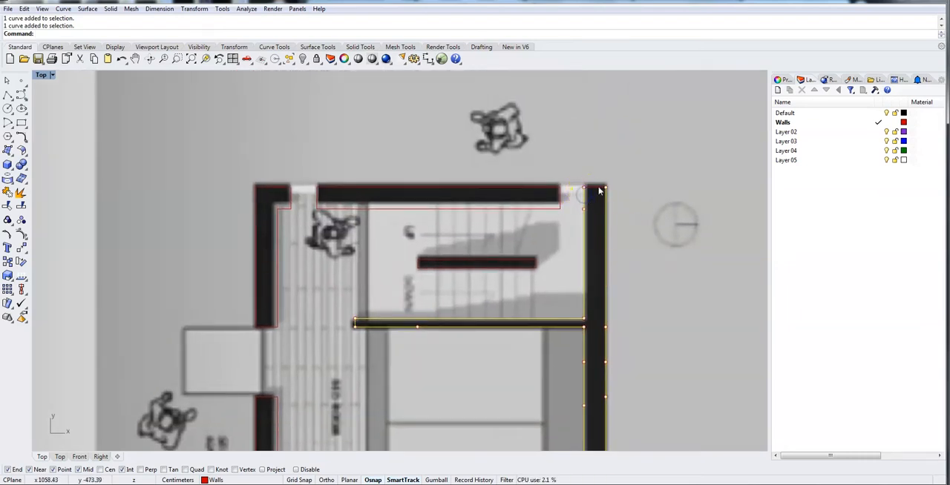
{"action": "right_click_drag", "start_coordinate": [651, 318], "coordinate": [565, 153]}
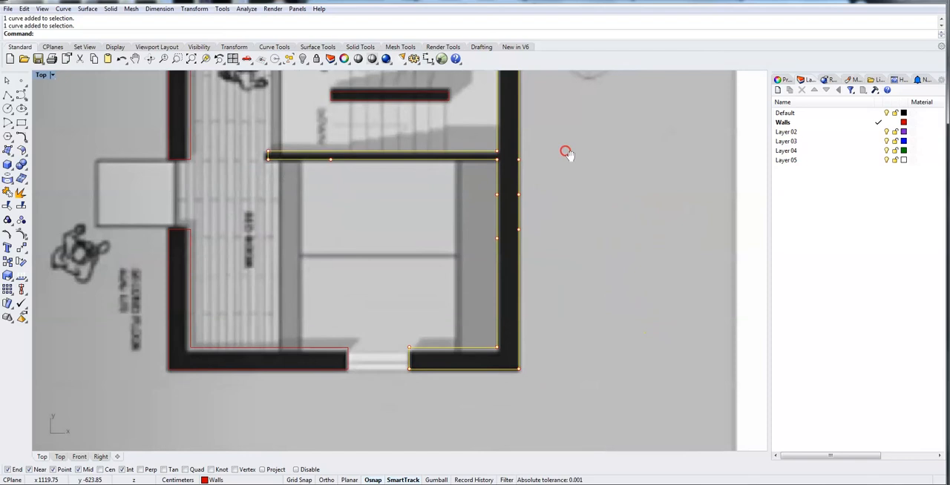
{"action": "type", "text": "Join"}
{"action": "key", "text": "Return"}
Examine the second-floor wall outlines on both sides of the openings to check that they are properly joined.
{"action": "left_click", "coordinate": [346, 348]}
{"action": "left_click", "coordinate": [422, 348]}
{"action": "left_click", "coordinate": [190, 141]}
{"action": "right_click_drag", "start_coordinate": [224, 145], "coordinate": [217, 318]}
{"action": "left_click", "coordinate": [248, 212]}
{"action": "left_click", "coordinate": [352, 271]}
{"action": "left_click", "coordinate": [471, 215]}
{"action": "left_click", "coordinate": [541, 275]}
{"action": "right_click_drag", "start_coordinate": [535, 301], "coordinate": [539, 165]}
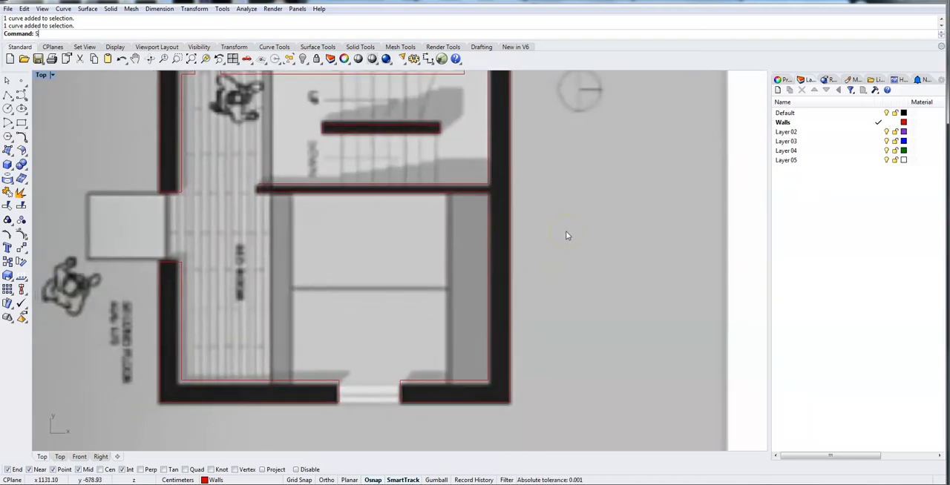
Show the hidden horizontal reference line again.
{"action": "type", "text": "how"}
{"action": "key", "text": "Return"}
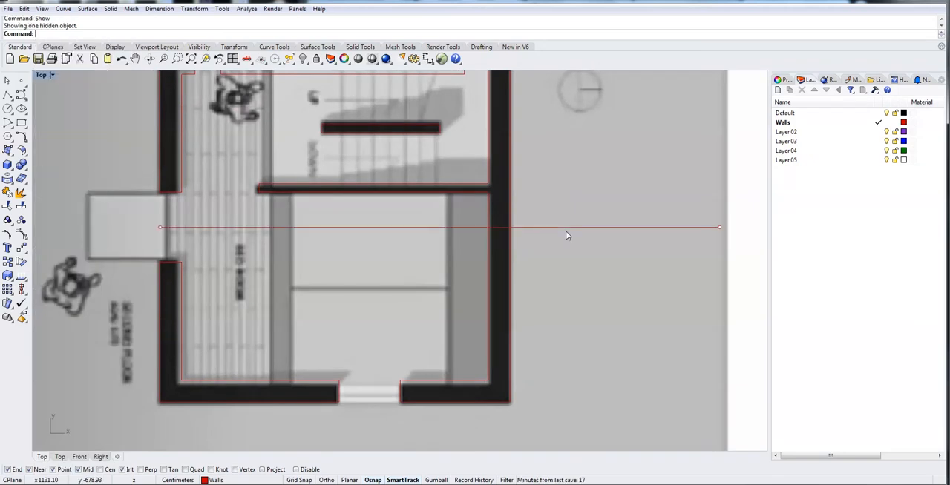
{"action": "left_click", "coordinate": [558, 302]}
Turn on the Gumball and duplicate all second-floor wall curves with the reference line vertically down onto the third-floor plan.
{"action": "right_click_drag", "start_coordinate": [578, 310], "coordinate": [618, 263]}
{"action": "scroll", "coordinate": [618, 263], "scroll_direction": "down", "scroll_amount": 10}
{"action": "left_click", "coordinate": [625, 297]}
{"action": "scroll", "coordinate": [625, 300], "scroll_direction": "down", "scroll_amount": 4}
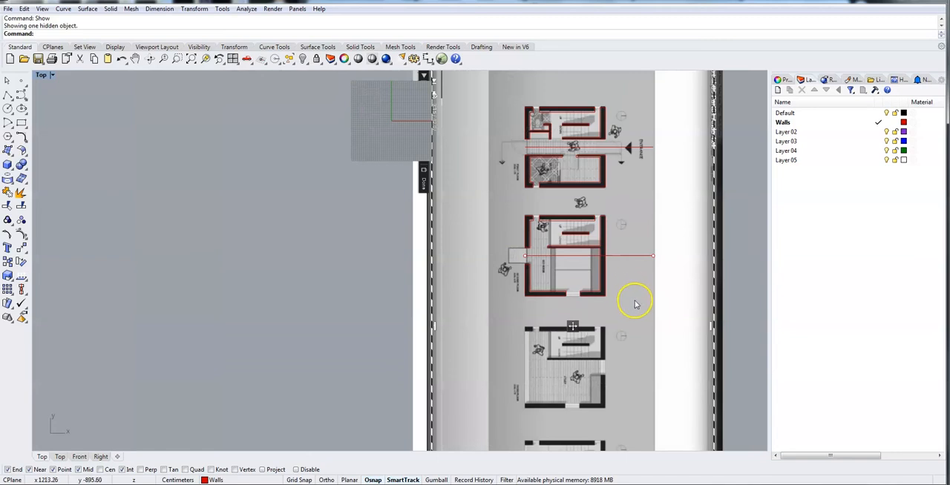
{"action": "left_click_drag", "start_coordinate": [656, 304], "coordinate": [491, 212]}
{"action": "scroll", "coordinate": [613, 350], "scroll_direction": "up", "scroll_amount": 4}
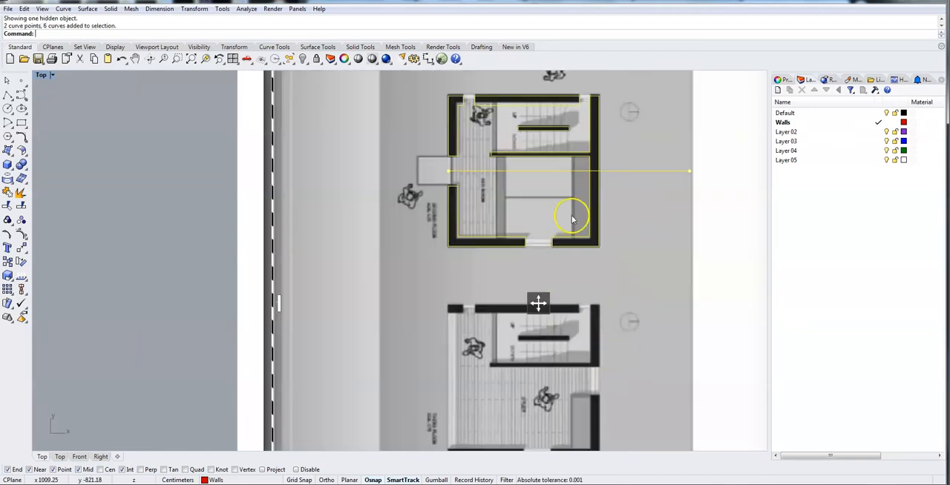
{"action": "left_click", "coordinate": [434, 480]}
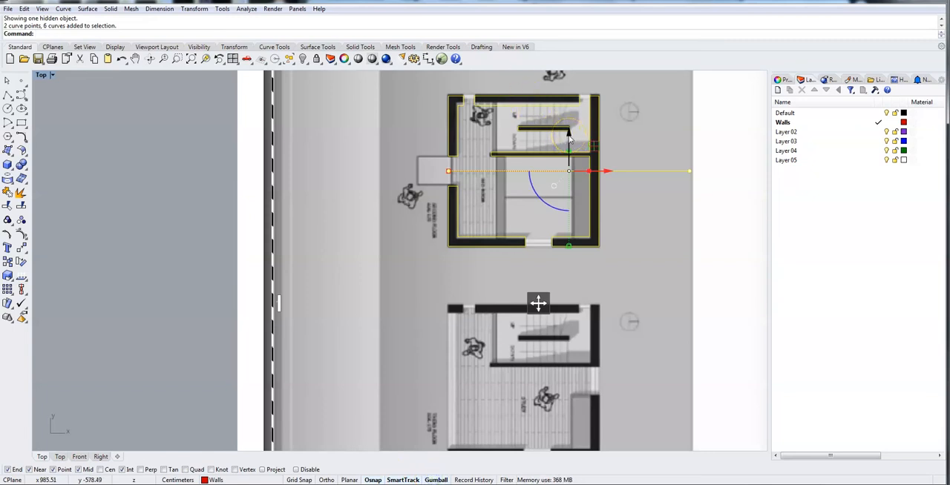
{"action": "left_click_drag", "start_coordinate": [570, 139], "coordinate": [531, 380]}
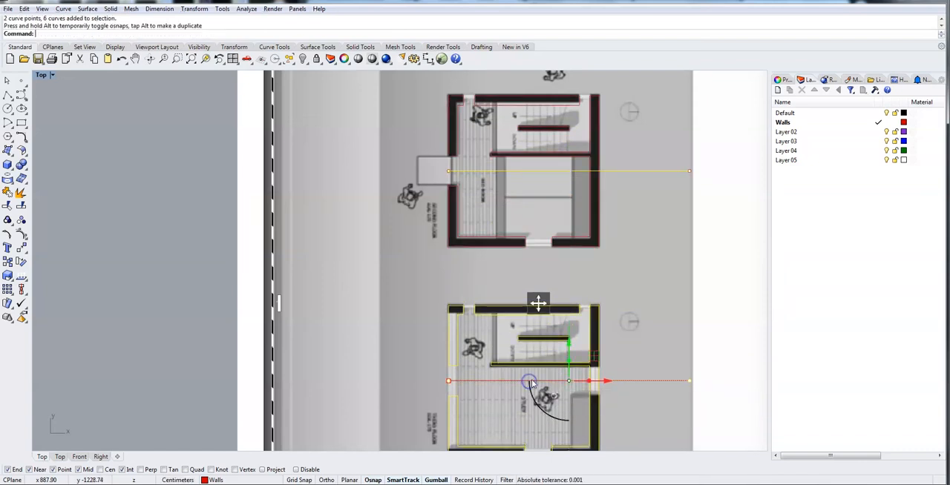
{"action": "scroll", "coordinate": [669, 335], "scroll_direction": "up", "scroll_amount": 10}
{"action": "right_click_drag", "start_coordinate": [628, 354], "coordinate": [38, 152]}
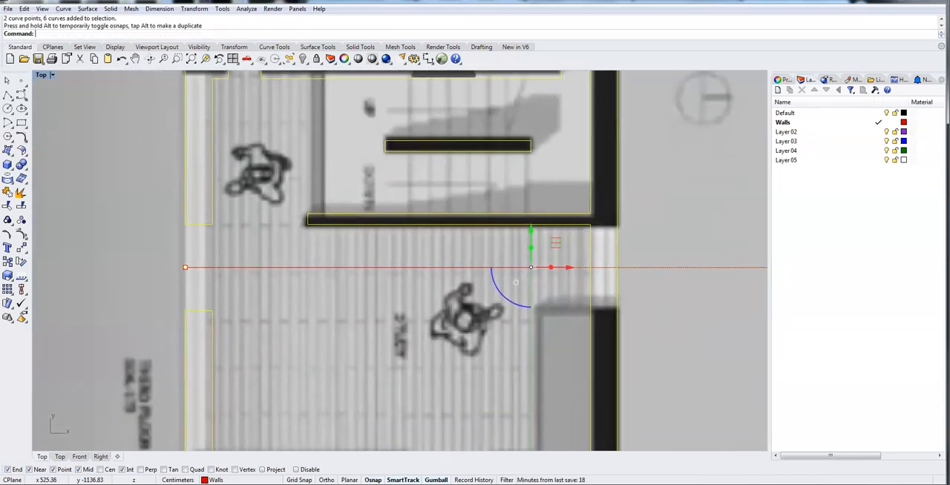
{"action": "scroll", "coordinate": [733, 302], "scroll_direction": "down", "scroll_amount": 8}
{"action": "right_click_drag", "start_coordinate": [740, 339], "coordinate": [727, 301]}
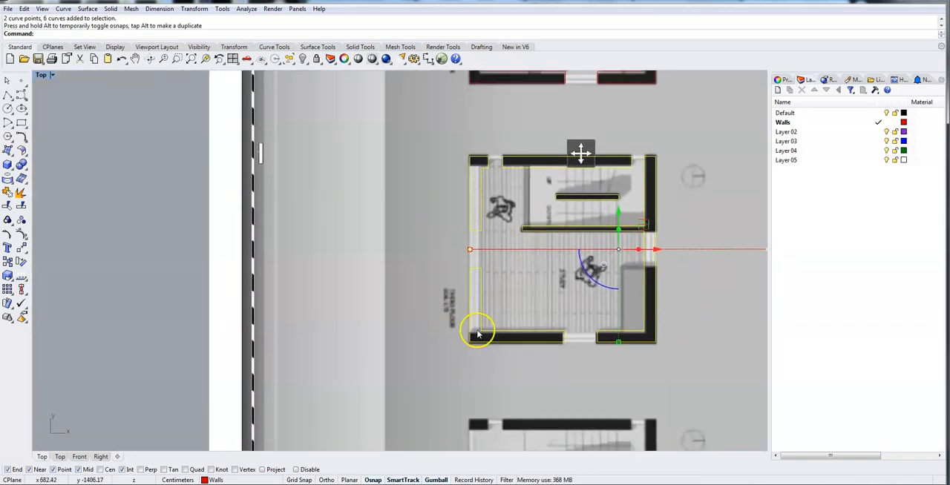
Explode the duplicated third-floor wall curves into individual segments.
{"action": "scroll", "coordinate": [509, 326], "scroll_direction": "up", "scroll_amount": 10}
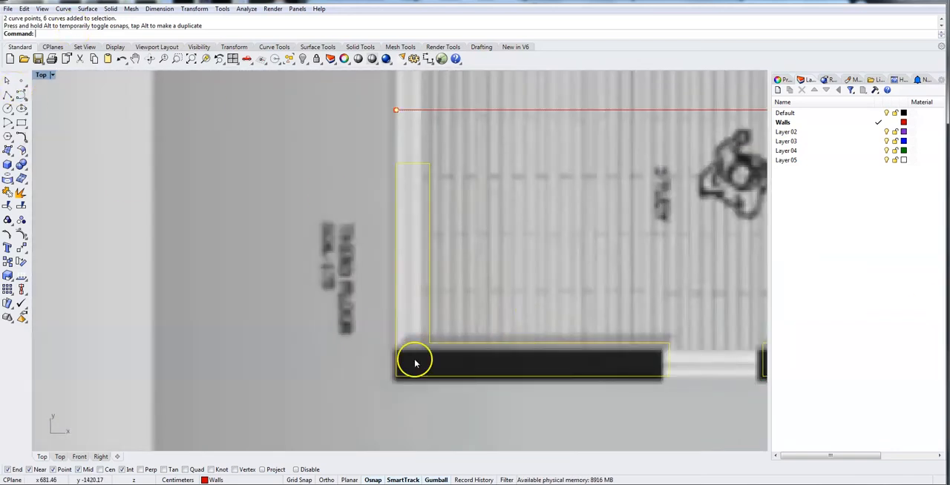
{"action": "scroll", "coordinate": [545, 346], "scroll_direction": "down", "scroll_amount": 6}
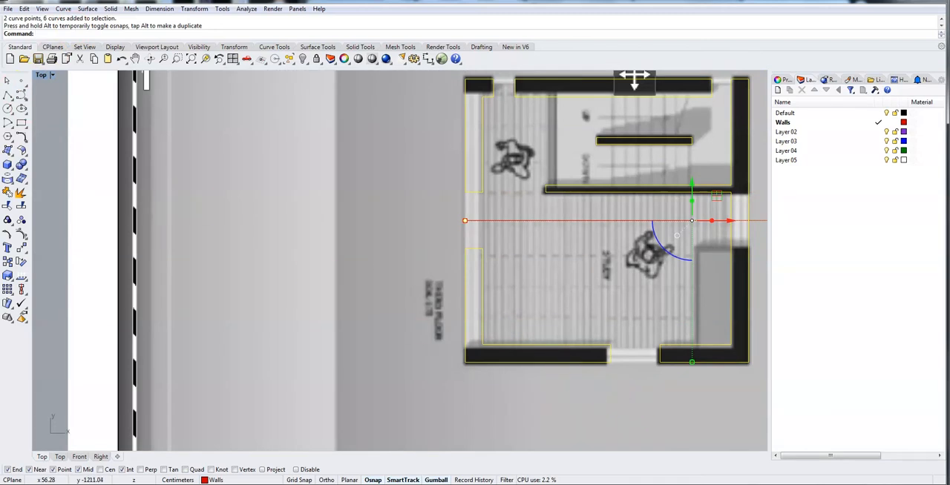
{"action": "left_click", "coordinate": [20, 191]}
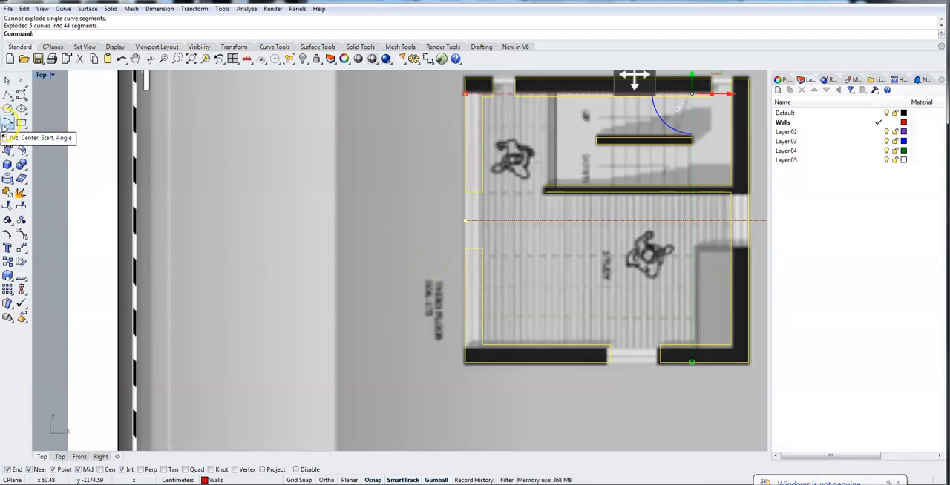
Draw a polyline across the left wall at the lower inner corner, extending the lower wall's inner edge to the outer face.
{"action": "left_click", "coordinate": [8, 95]}
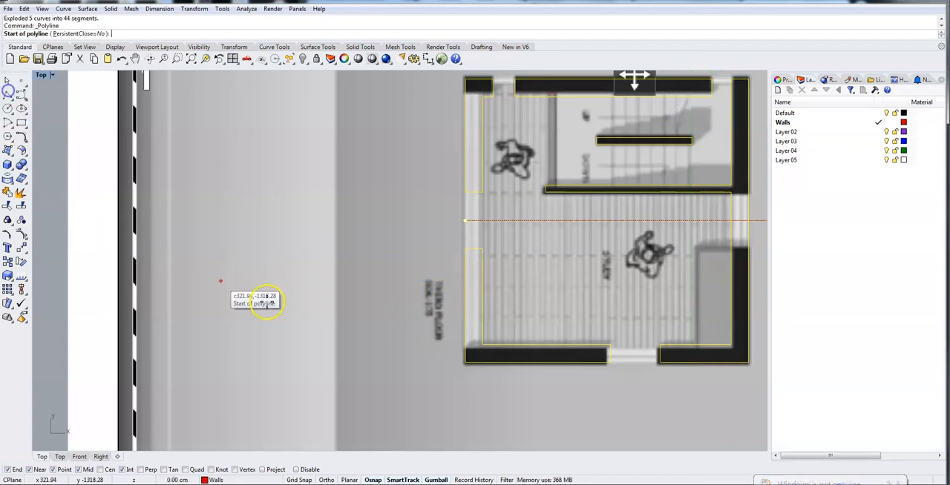
{"action": "left_click", "coordinate": [479, 344]}
{"action": "left_click", "coordinate": [467, 341]}
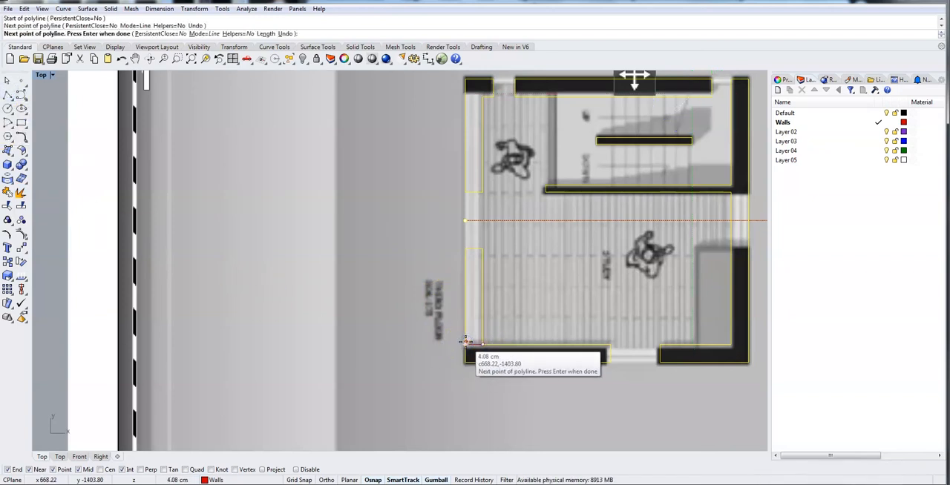
{"action": "key", "text": "Return"}
Delete the left wall's vertical lines and end cap above the lower wall on the third-floor plan.
{"action": "left_click_drag", "start_coordinate": [451, 238], "coordinate": [511, 335]}
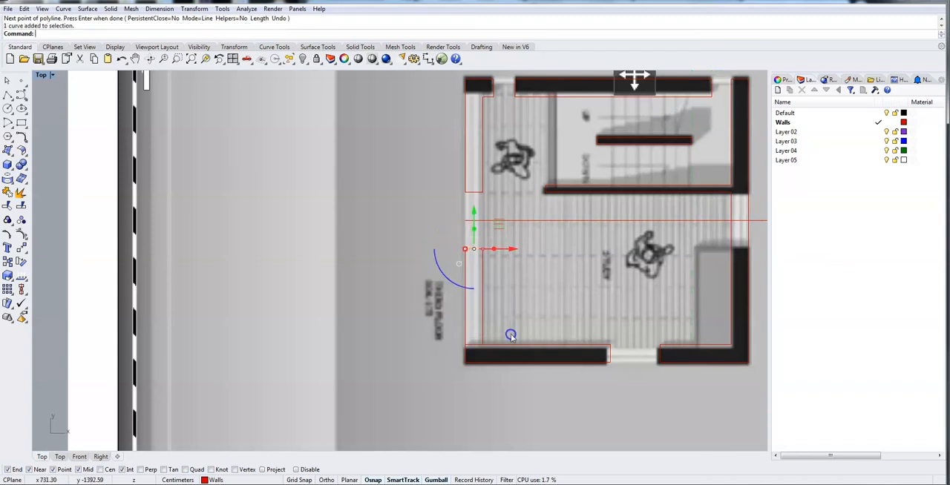
{"action": "left_click", "coordinate": [502, 324]}
{"action": "key", "text": "Delete"}
Close the left end of the lower wall with a vertical polyline between its outer and inner edges.
{"action": "scroll", "coordinate": [462, 356], "scroll_direction": "up", "scroll_amount": 6}
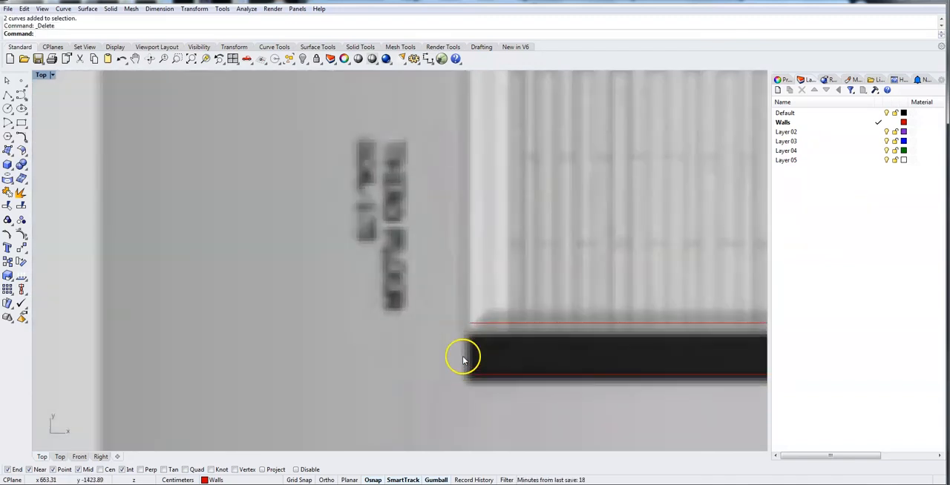
{"action": "left_click", "coordinate": [8, 95]}
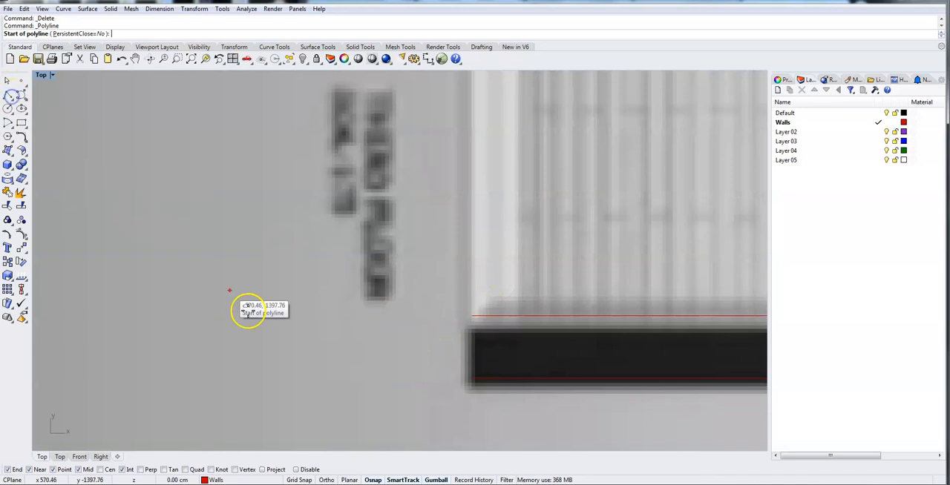
{"action": "left_click", "coordinate": [471, 378]}
{"action": "left_click", "coordinate": [475, 316]}
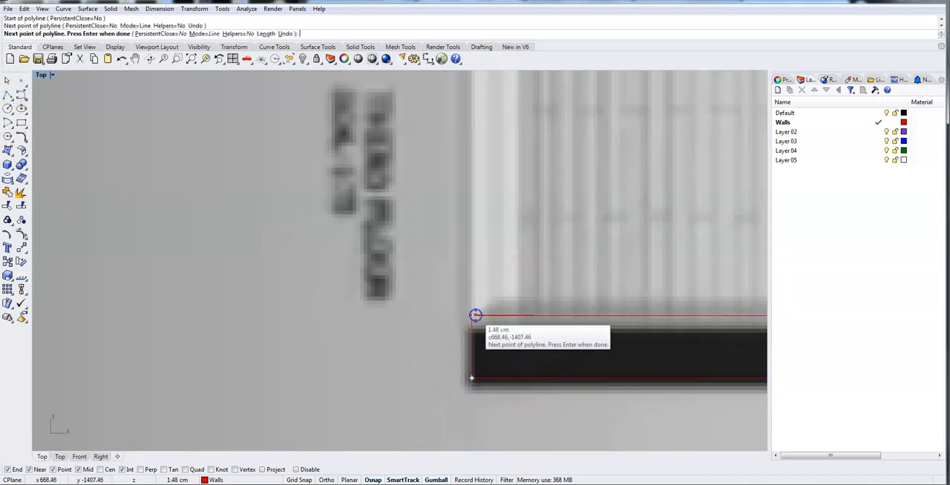
{"action": "key", "text": "Return"}
Draw a horizontal polyline across the left wall at the upper inner corner, closing off the small corner wall.
{"action": "right_click_drag", "start_coordinate": [519, 227], "coordinate": [402, 264]}
{"action": "scroll", "coordinate": [381, 181], "scroll_direction": "down", "scroll_amount": 6}
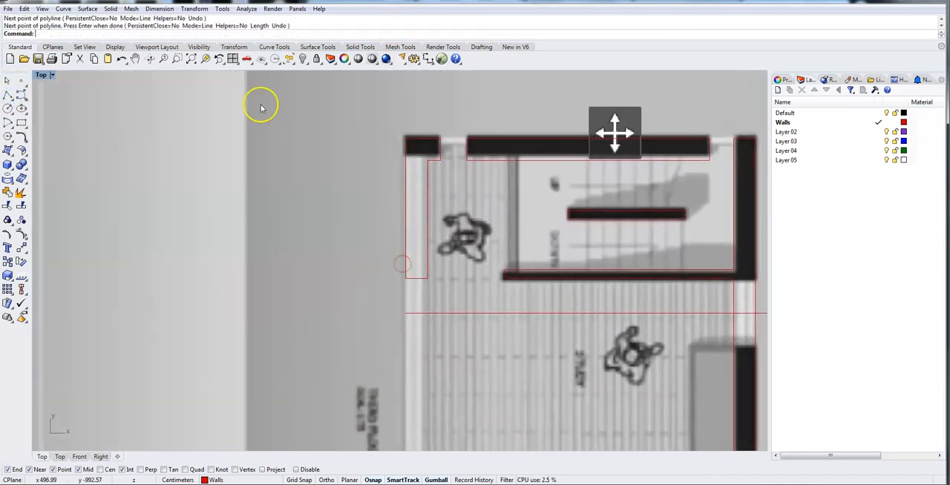
{"action": "left_click", "coordinate": [8, 95]}
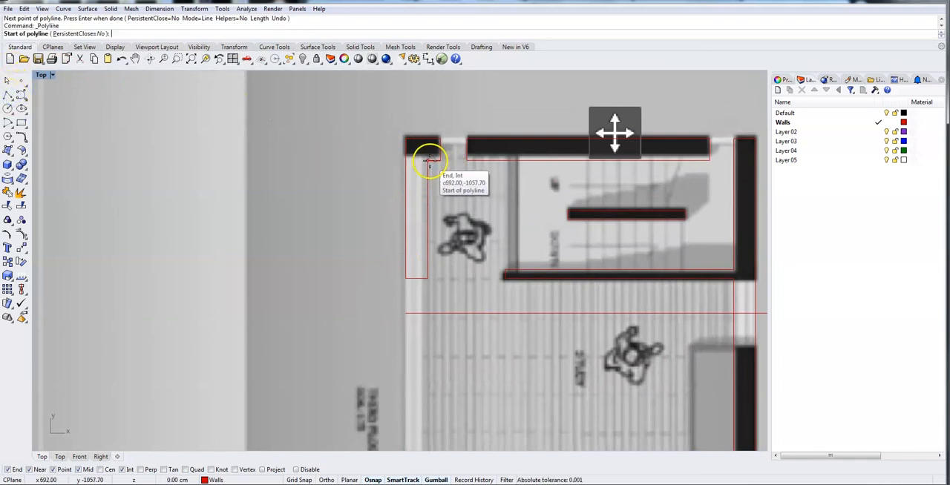
{"action": "left_click", "coordinate": [404, 160]}
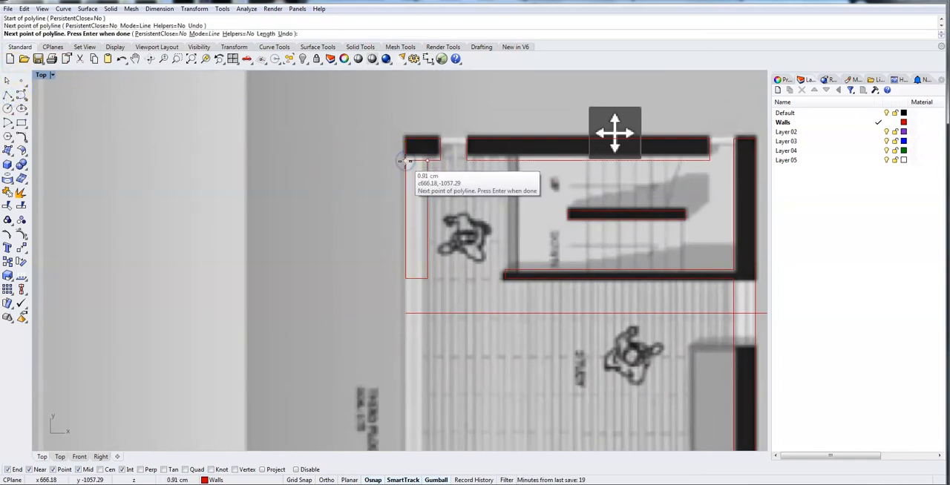
{"action": "key", "text": "Escape"}
Trim away the left wall's side and end lines below the small upper-left corner wall.
{"action": "left_click_drag", "start_coordinate": [388, 116], "coordinate": [446, 294]}
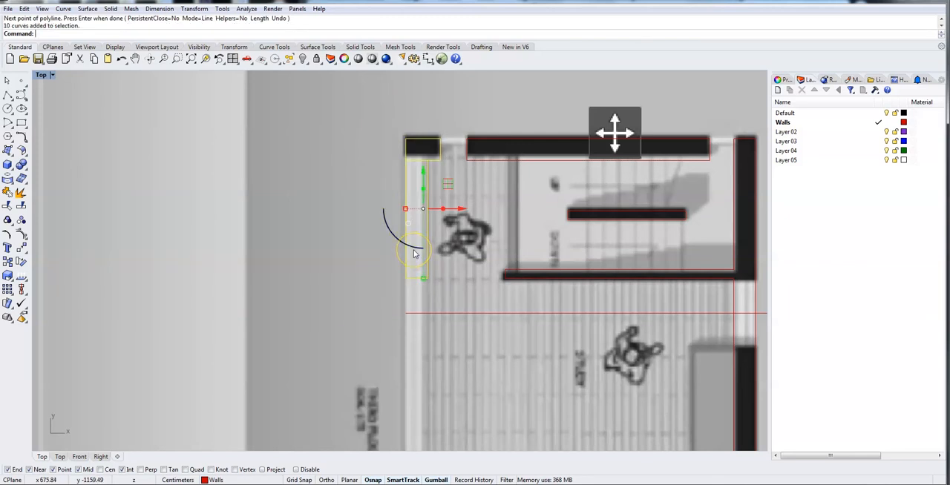
{"action": "type", "text": "Trim"}
{"action": "key", "text": "Return"}
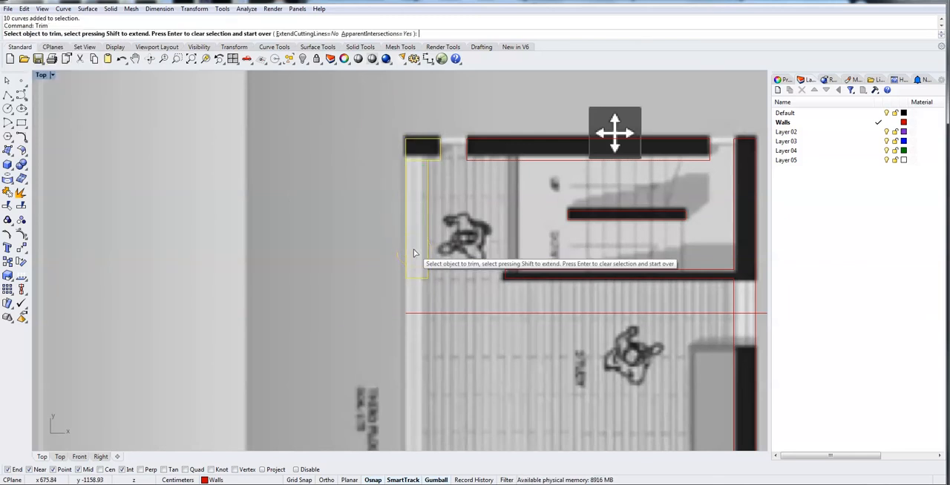
{"action": "left_click", "coordinate": [426, 196]}
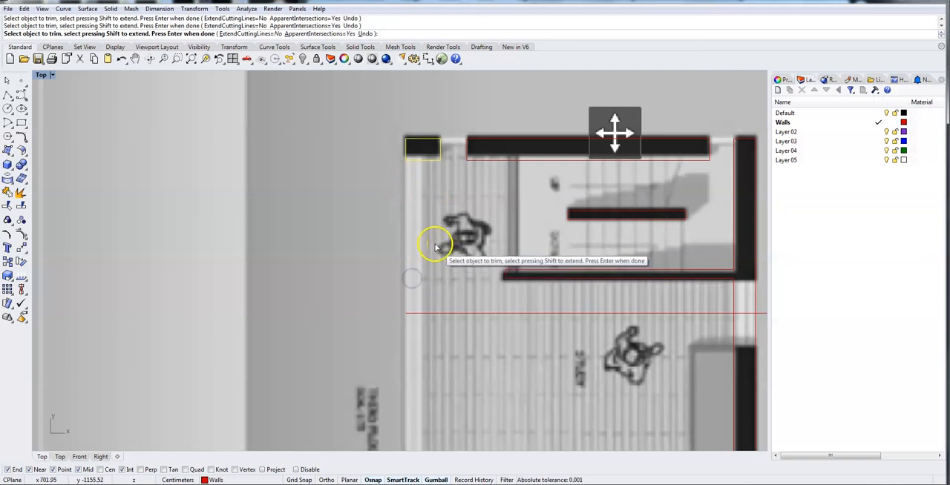
{"action": "left_click", "coordinate": [428, 244]}
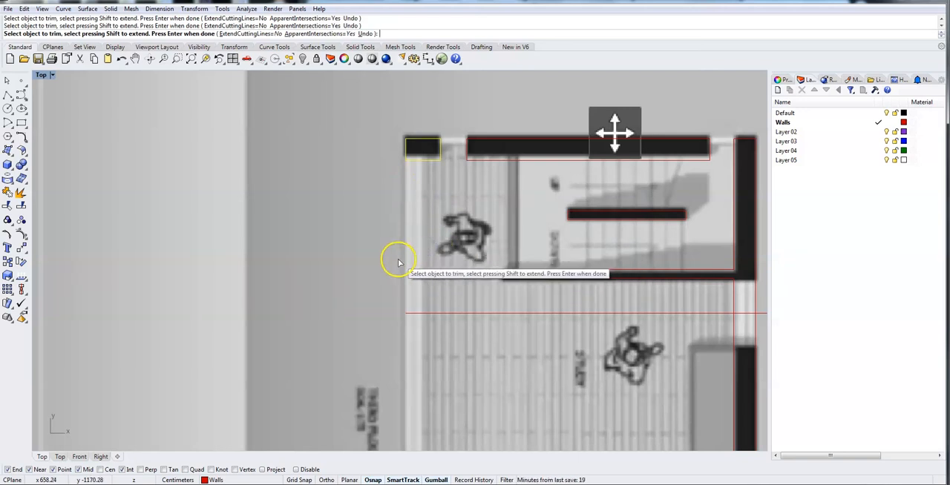
{"action": "key", "text": "Return"}
{"action": "left_click", "coordinate": [475, 184]}
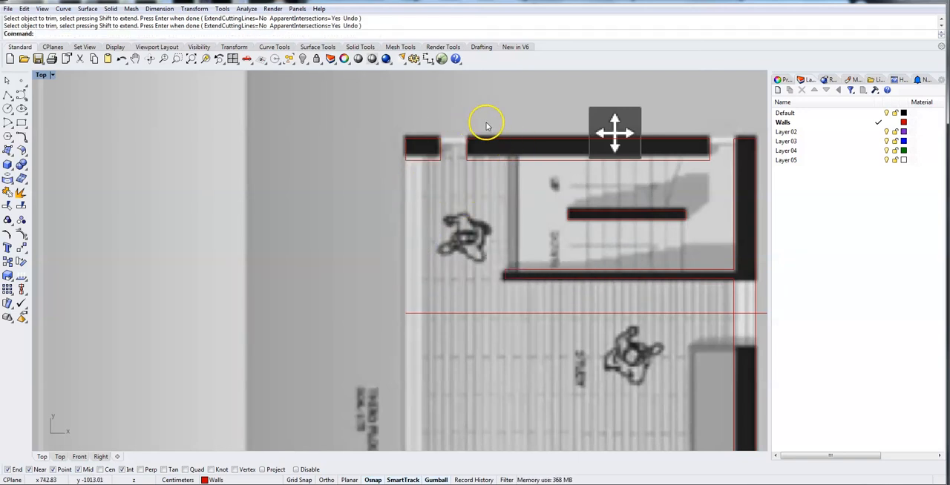
Join the curves of the upper wall between the openings and of the small upper-left corner wall into separate outlines.
{"action": "right_click_drag", "start_coordinate": [519, 95], "coordinate": [388, 85]}
{"action": "left_click_drag", "start_coordinate": [332, 100], "coordinate": [590, 172]}
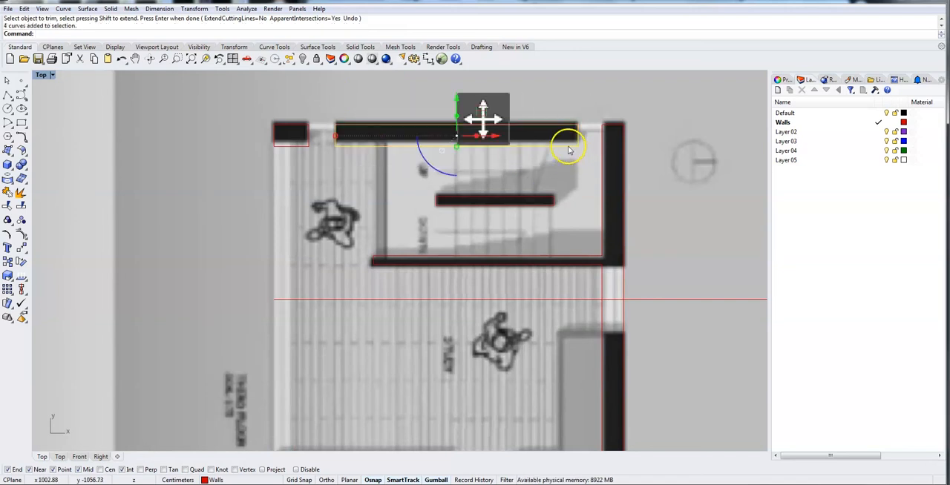
{"action": "key", "text": "Return"}
{"action": "left_click_drag", "start_coordinate": [256, 102], "coordinate": [319, 173]}
{"action": "type", "text": "Join"}
{"action": "key", "text": "Return"}
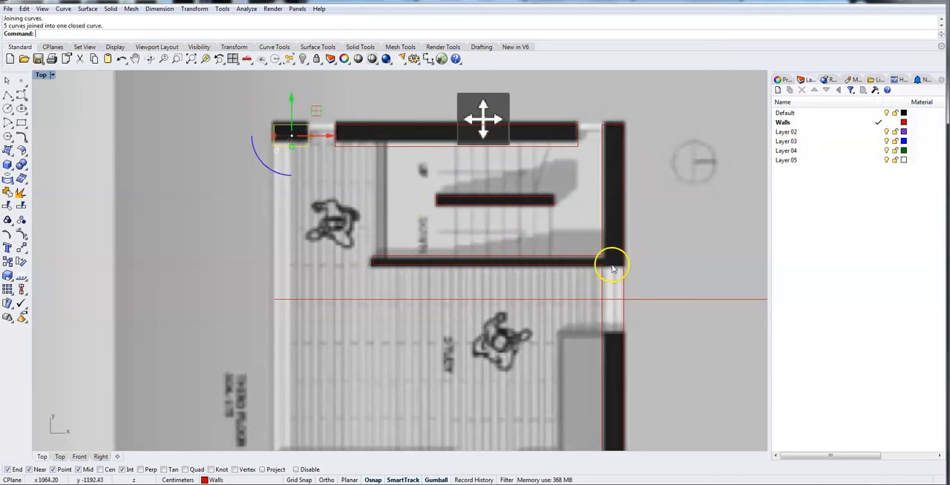
Draw polylines across the right wall at both ends of its opening, running the second one along the opening's outer edge.
{"action": "left_click", "coordinate": [9, 97]}
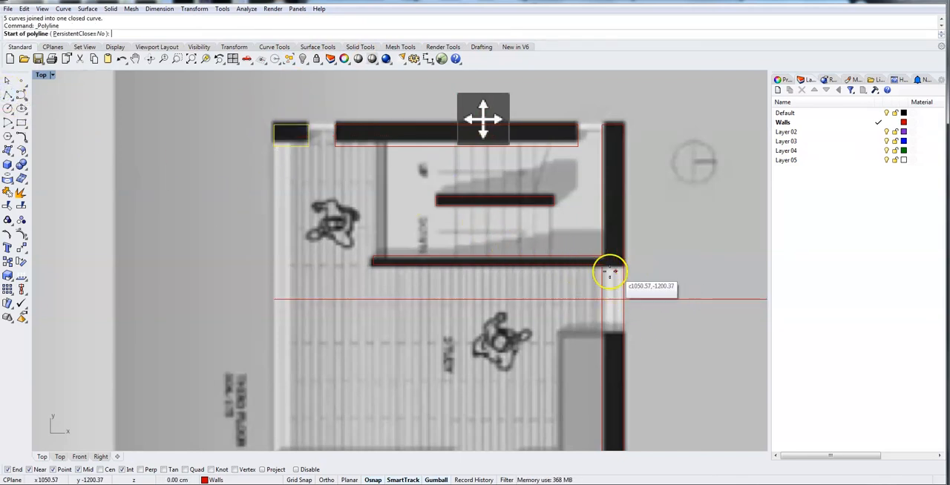
{"action": "left_click", "coordinate": [603, 262]}
{"action": "left_click", "coordinate": [621, 268]}
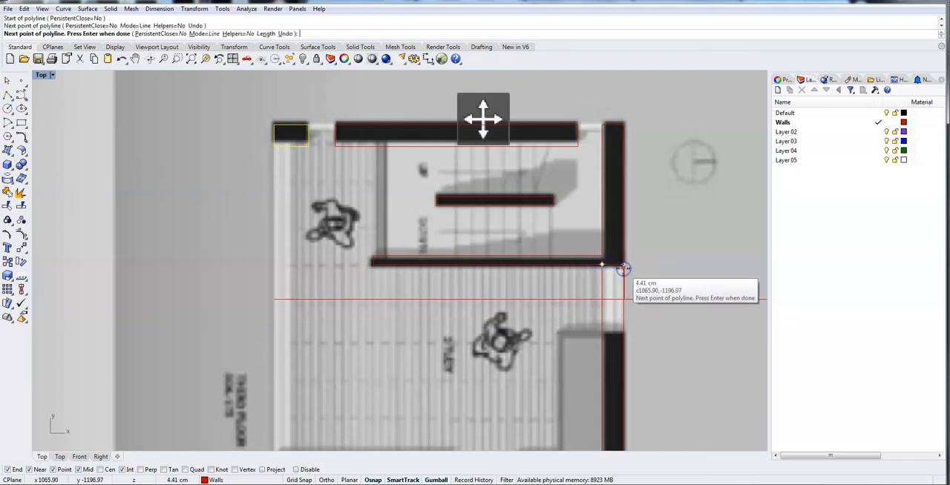
{"action": "right_click", "coordinate": [640, 346]}
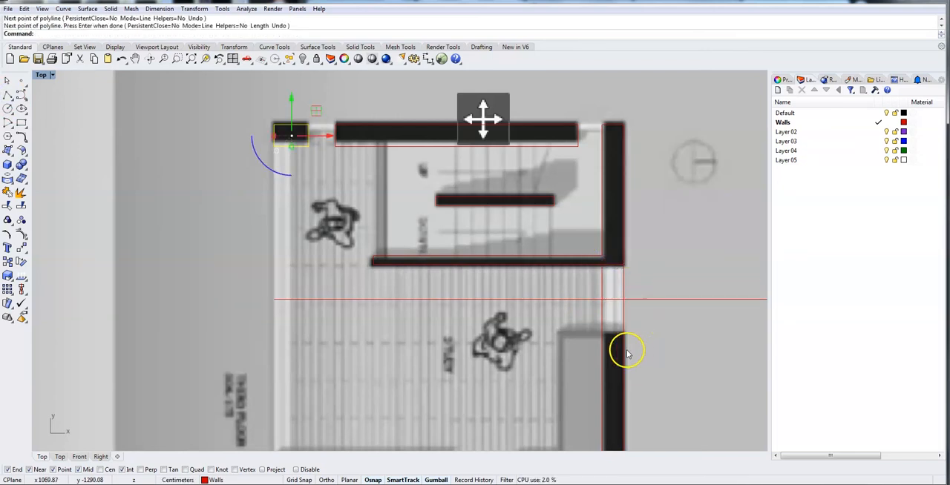
{"action": "left_click", "coordinate": [8, 96]}
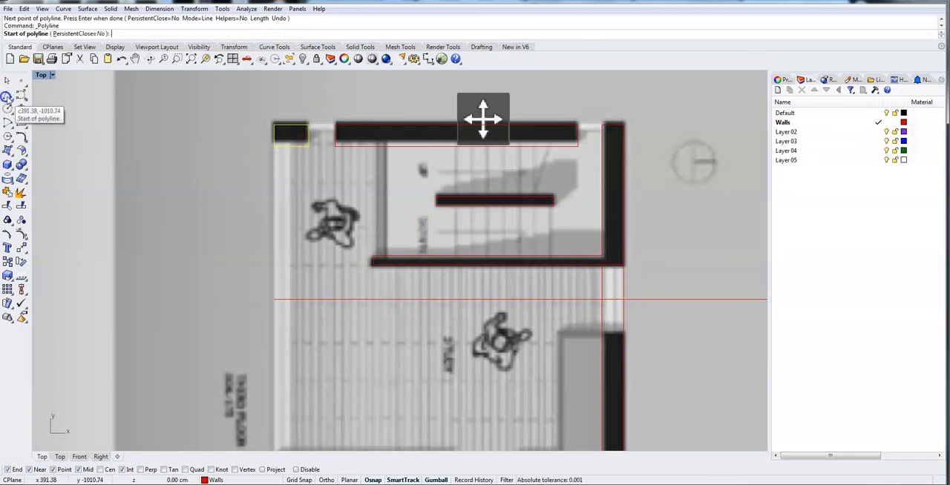
{"action": "left_click", "coordinate": [624, 269]}
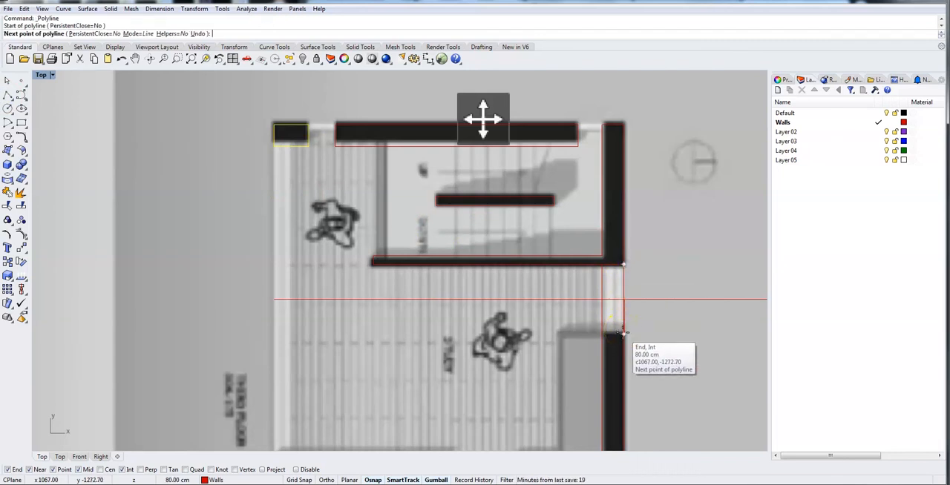
{"action": "left_click", "coordinate": [624, 332]}
{"action": "left_click", "coordinate": [598, 333]}
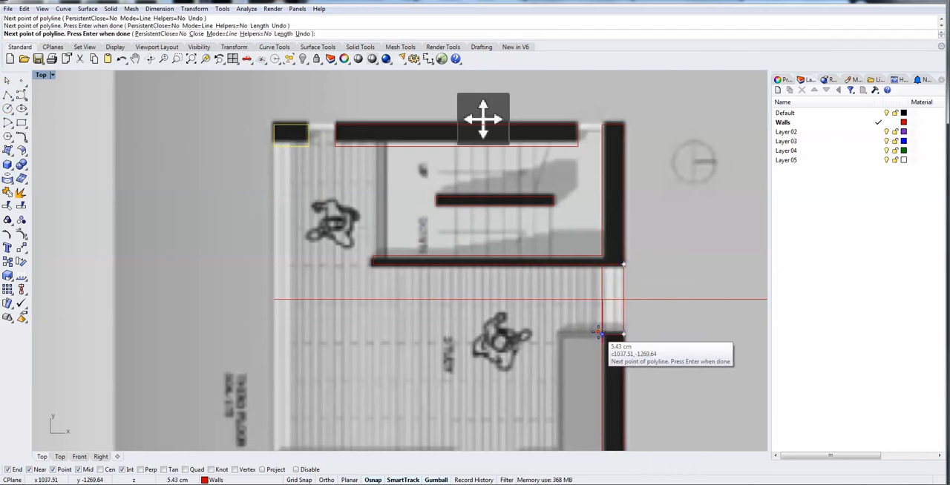
{"action": "key", "text": "Return"}
Trim away the right wall's inner and outer lines, including the overlapping curve, between the two ends of the opening.
{"action": "left_click_drag", "start_coordinate": [655, 354], "coordinate": [588, 242]}
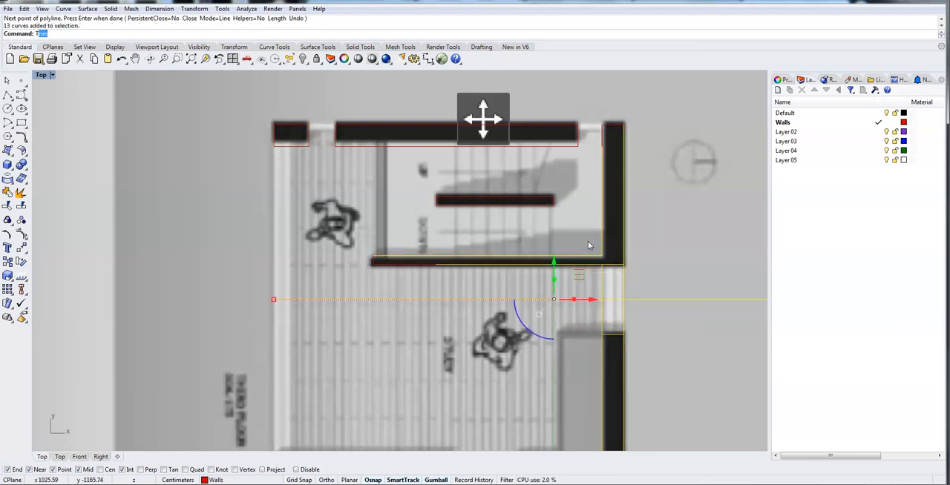
{"action": "type", "text": "Trim"}
{"action": "key", "text": "Return"}
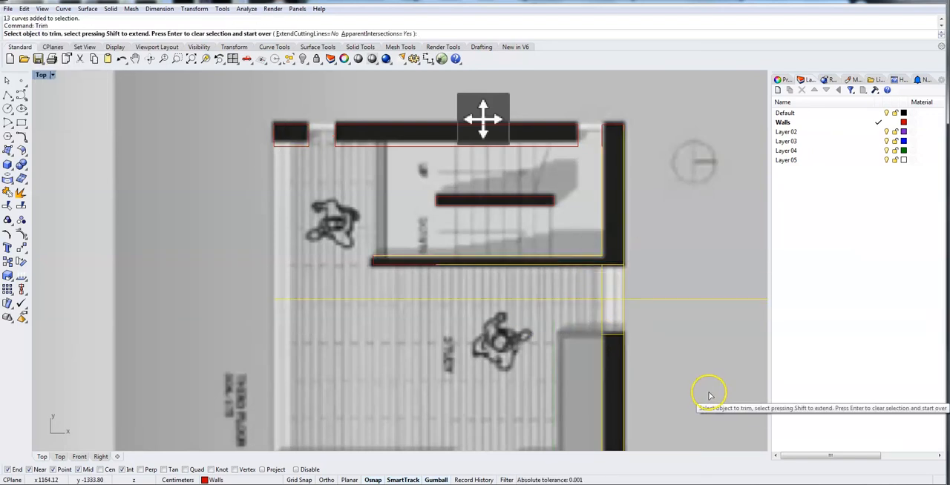
{"action": "left_click", "coordinate": [623, 310]}
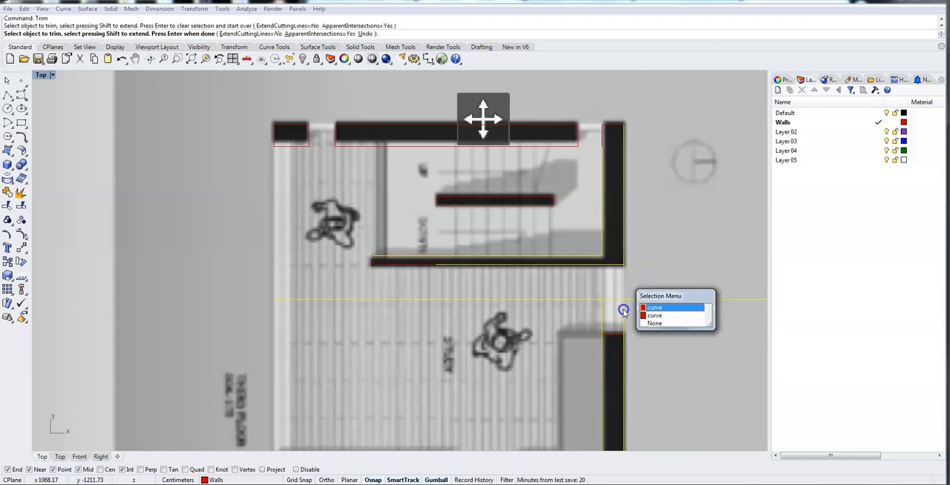
{"action": "left_click", "coordinate": [652, 306]}
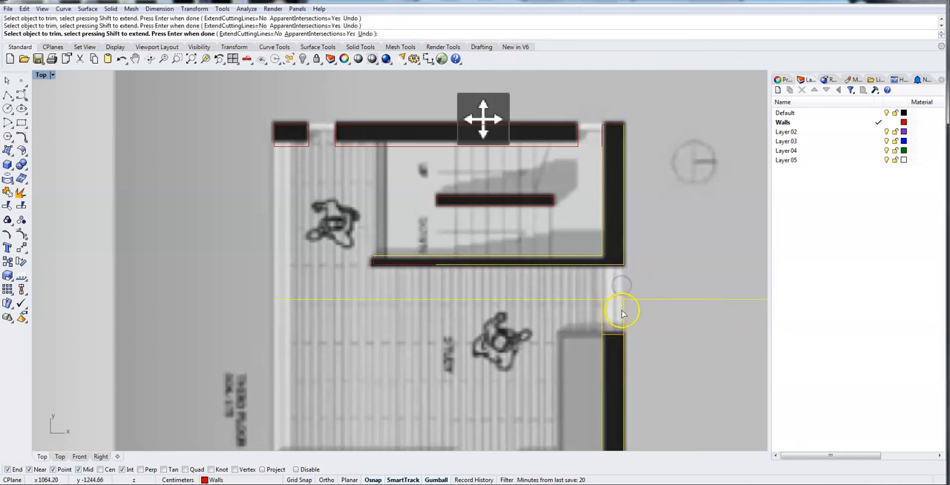
{"action": "left_click", "coordinate": [621, 313]}
{"action": "left_click", "coordinate": [654, 339]}
{"action": "left_click", "coordinate": [626, 310]}
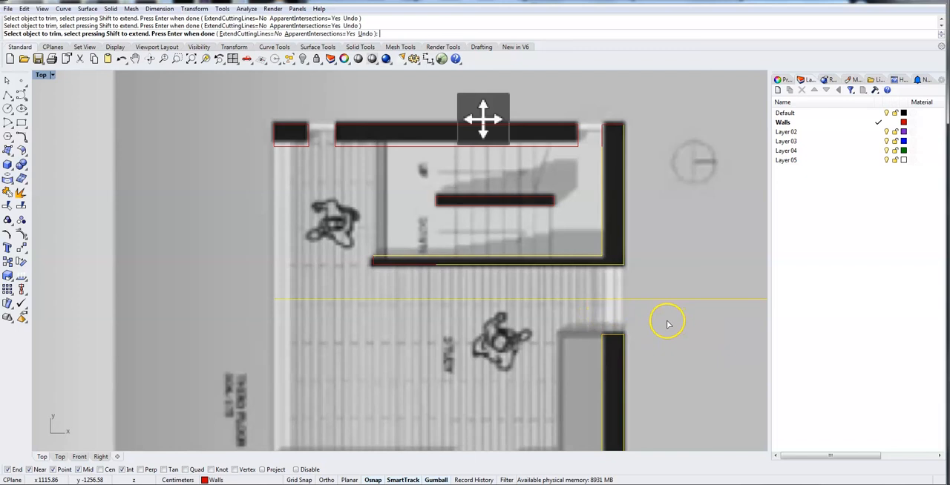
{"action": "scroll", "coordinate": [665, 324], "scroll_direction": "down", "scroll_amount": 3}
{"action": "scroll", "coordinate": [655, 336], "scroll_direction": "up", "scroll_amount": 1}
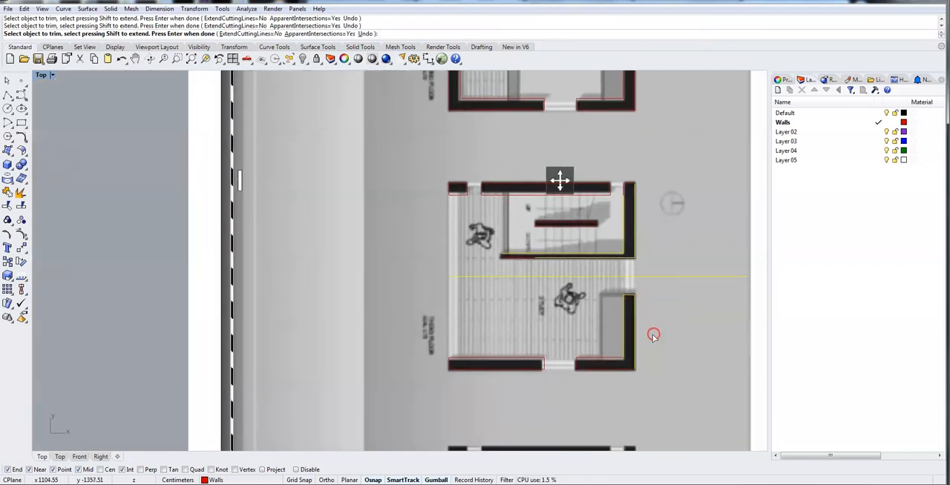
{"action": "right_click", "coordinate": [702, 322]}
Join the curves of the L-shaped lower-right corner wall, from the bottom opening to the right opening, into one closed outline.
{"action": "left_click", "coordinate": [565, 293]}
{"action": "left_click", "coordinate": [587, 359]}
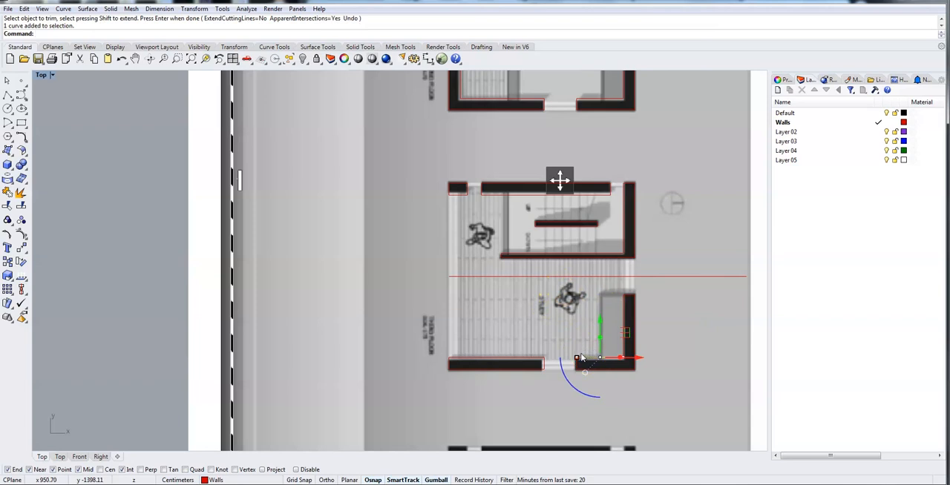
{"action": "scroll", "coordinate": [582, 357], "scroll_direction": "up", "scroll_amount": 5}
{"action": "left_click", "coordinate": [568, 384]}
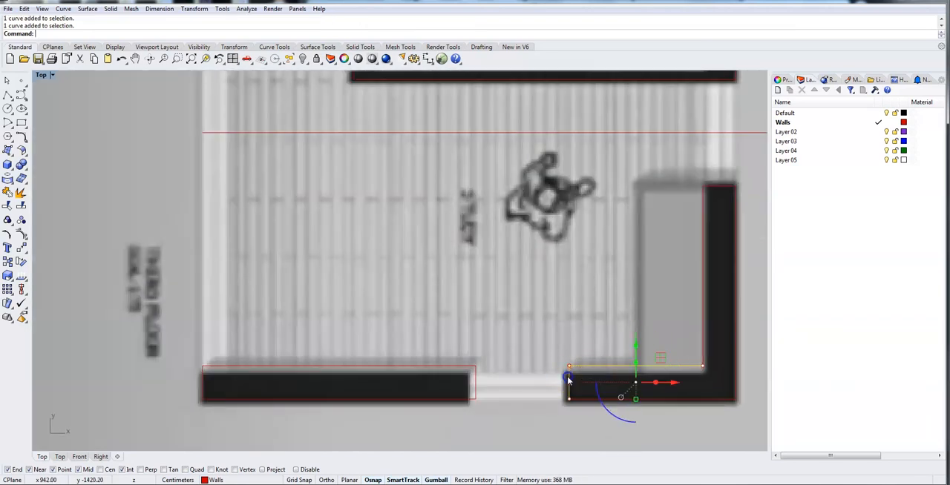
{"action": "left_click", "coordinate": [736, 342], "text": "shift"}
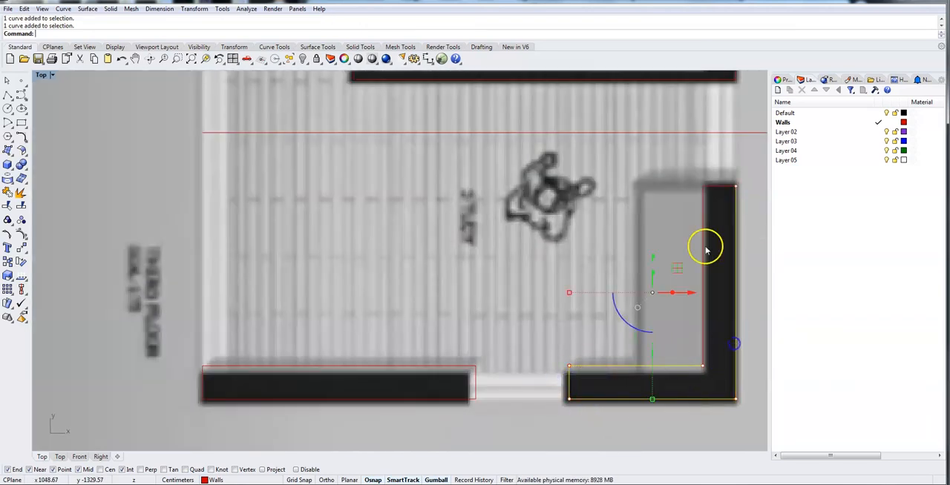
{"action": "left_click", "coordinate": [703, 232], "text": "shift"}
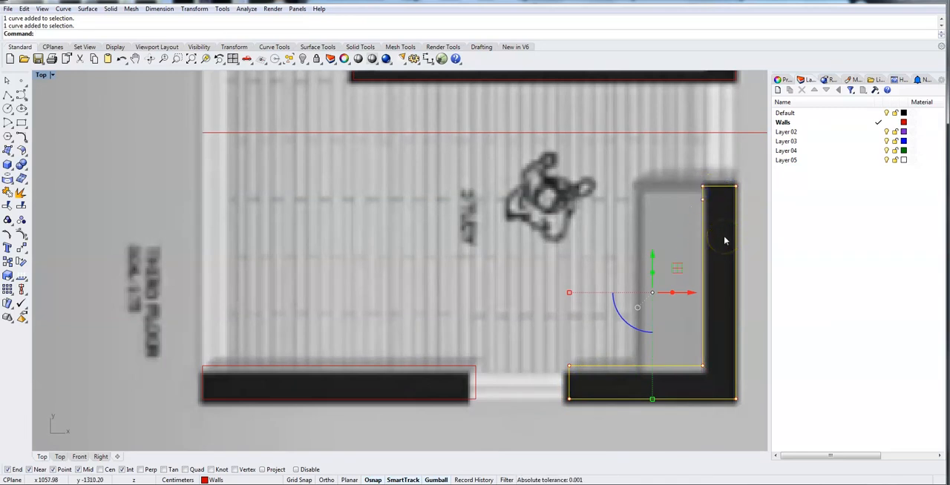
{"action": "key", "text": "Return"}
Join the curves of the bottom wall's segment left of its opening into one closed outline.
{"action": "left_click", "coordinate": [441, 399]}
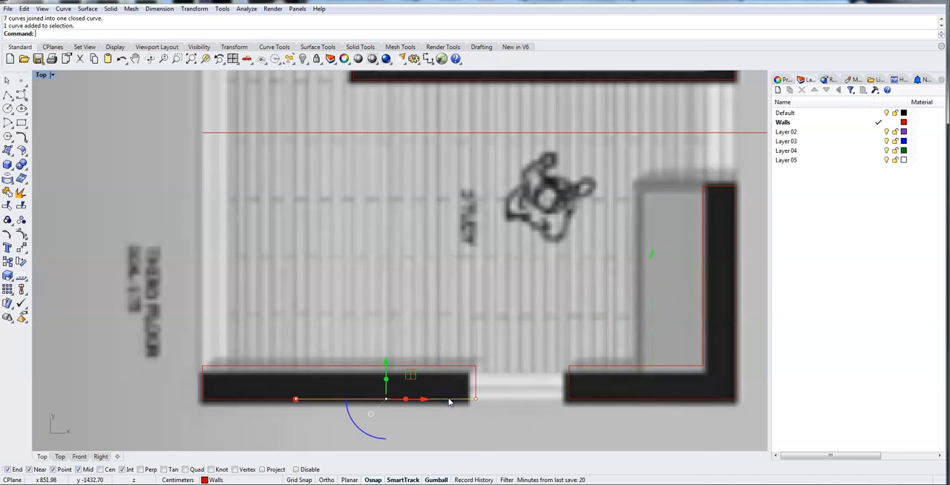
{"action": "left_click", "coordinate": [451, 365], "text": "shift"}
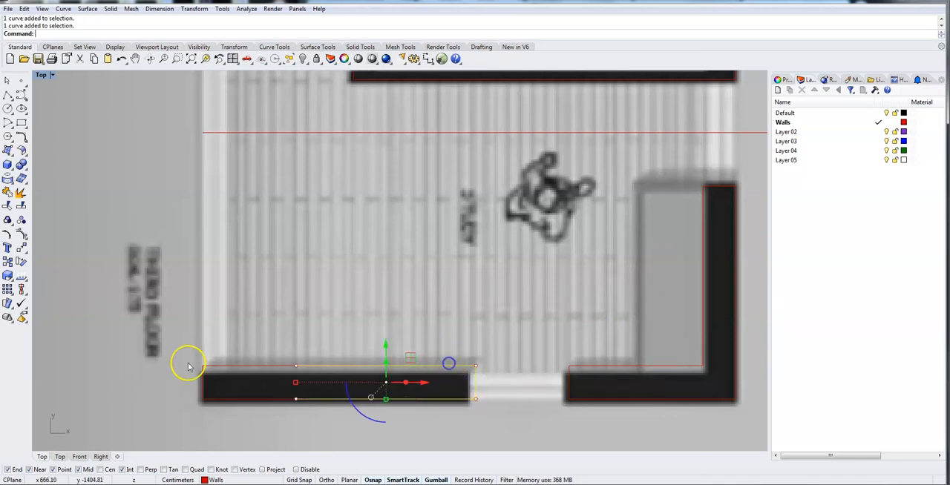
{"action": "left_click", "coordinate": [231, 373], "text": "shift"}
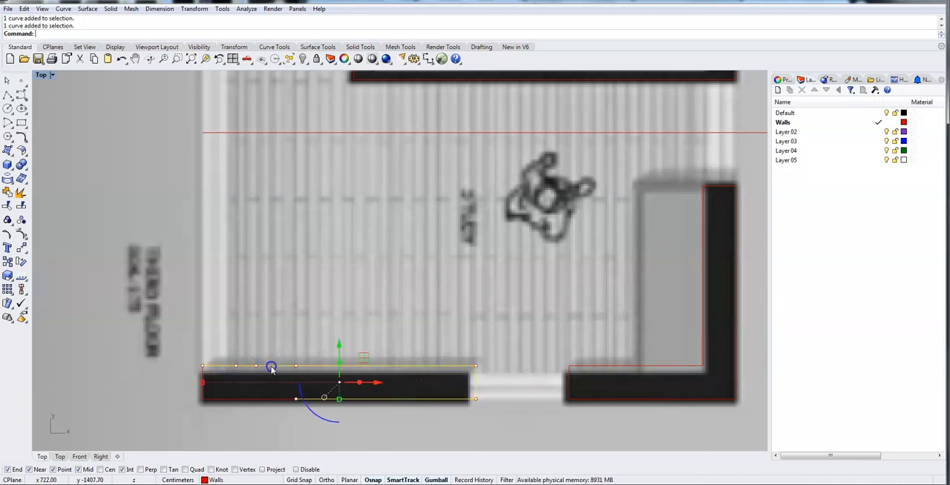
{"action": "left_click", "coordinate": [203, 385]}
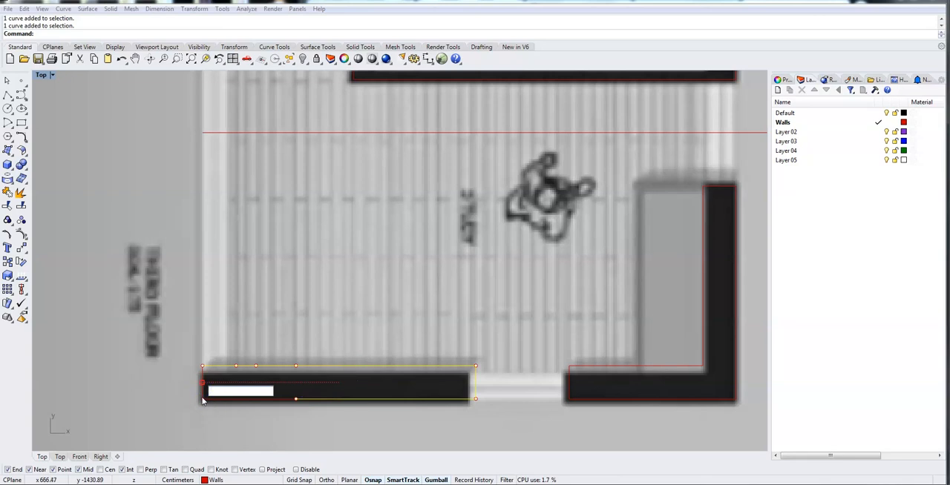
{"action": "key", "text": "Escape"}
{"action": "left_click", "coordinate": [279, 401], "text": "shift"}
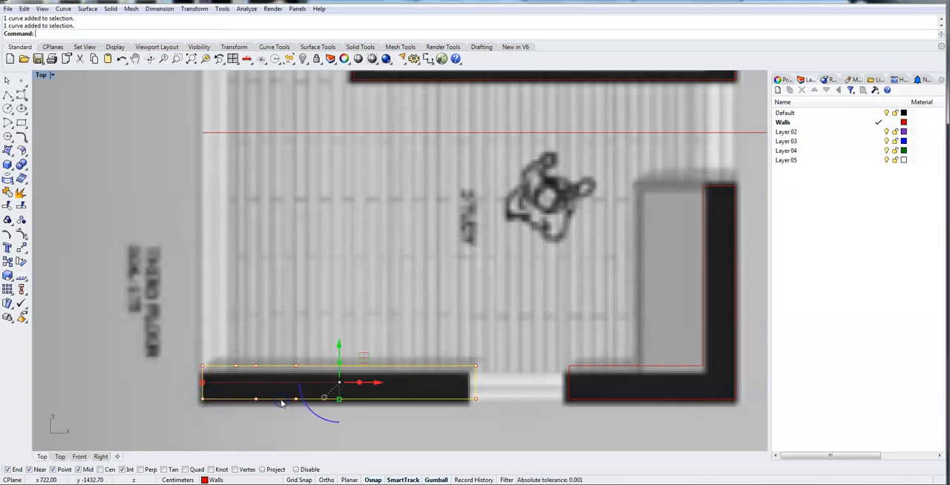
{"action": "key", "text": "ctrl+j"}
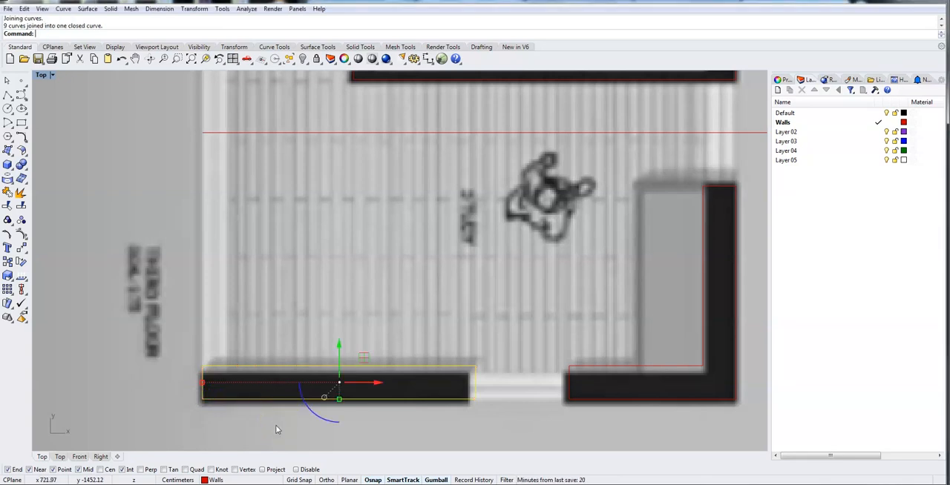
Join the curves of the L-shaped wall below and right of the stairs into one closed outline.
{"action": "right_click_drag", "start_coordinate": [373, 297], "coordinate": [309, 446]}
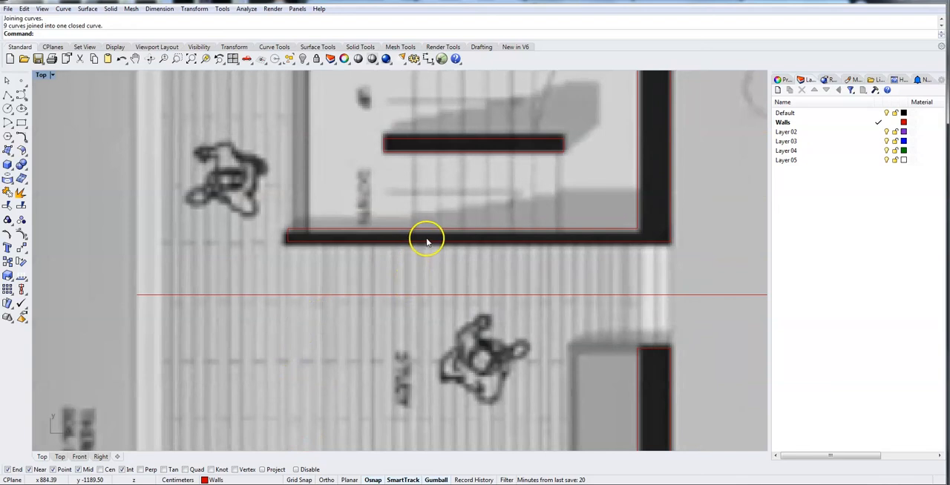
{"action": "left_click", "coordinate": [299, 232]}
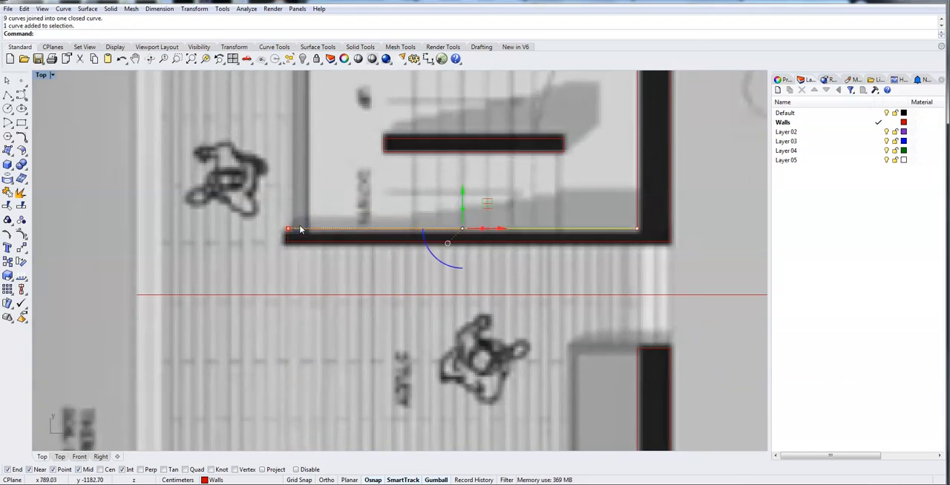
{"action": "left_click", "coordinate": [294, 242], "text": "shift"}
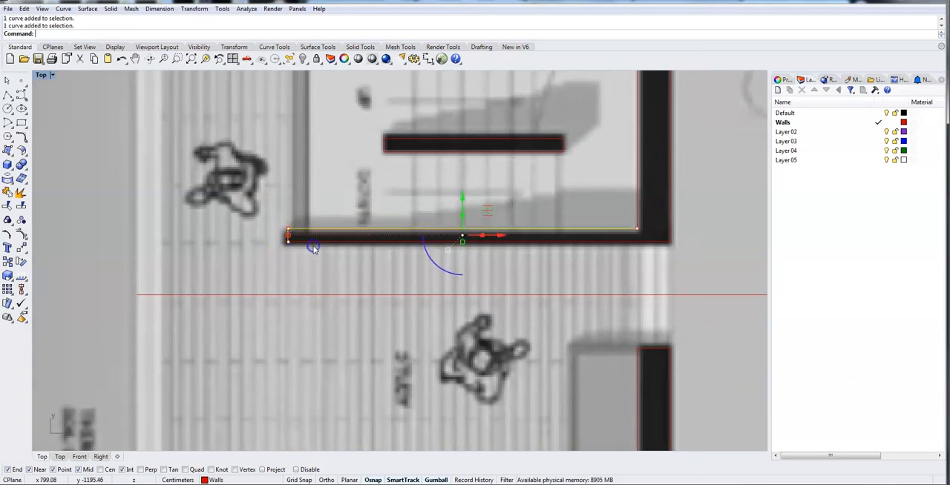
{"action": "left_click", "coordinate": [637, 218], "text": "shift"}
{"action": "left_click", "coordinate": [649, 240], "text": "shift"}
{"action": "left_click", "coordinate": [673, 216], "text": "shift"}
{"action": "right_click_drag", "start_coordinate": [704, 167], "coordinate": [685, 301]}
{"action": "left_click", "coordinate": [615, 187], "text": "shift"}
{"action": "left_click", "coordinate": [639, 168], "text": "shift"}
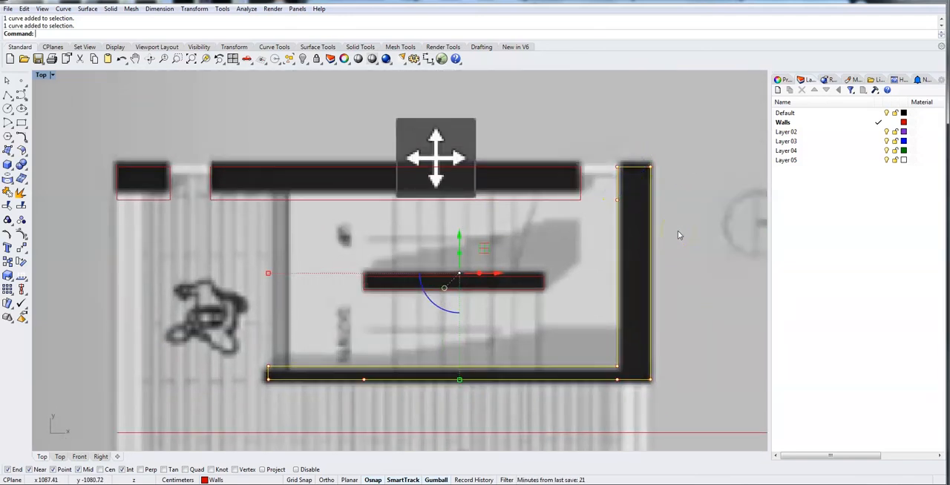
{"action": "key", "text": "Return"}
Join the four curves of the short wall between the stair flights into one outline.
{"action": "left_click", "coordinate": [331, 265]}
{"action": "left_click_drag", "start_coordinate": [336, 261], "coordinate": [564, 304]}
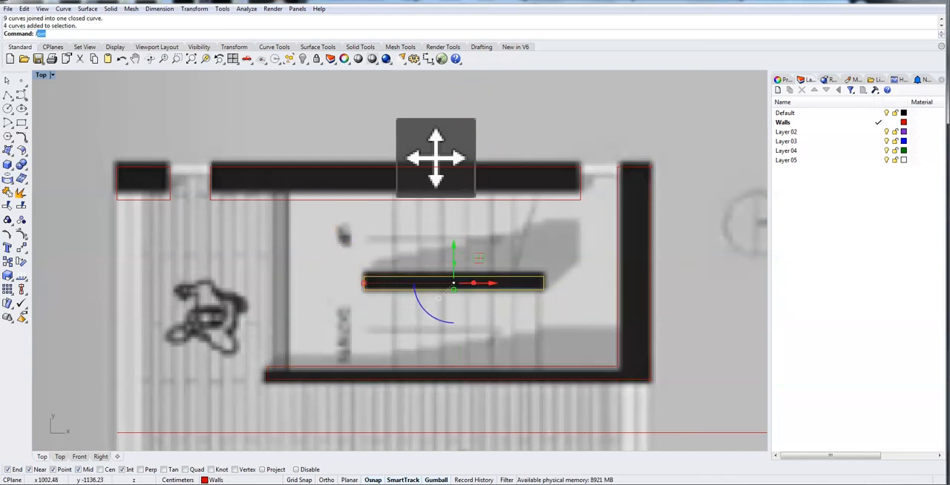
{"action": "key", "text": "Return"}
Select the third-floor wall outlines one after another to check that each is a single joined curve.
{"action": "left_click", "coordinate": [361, 198]}
{"action": "left_click", "coordinate": [169, 198]}
{"action": "left_click", "coordinate": [399, 278]}
{"action": "left_click", "coordinate": [375, 375]}
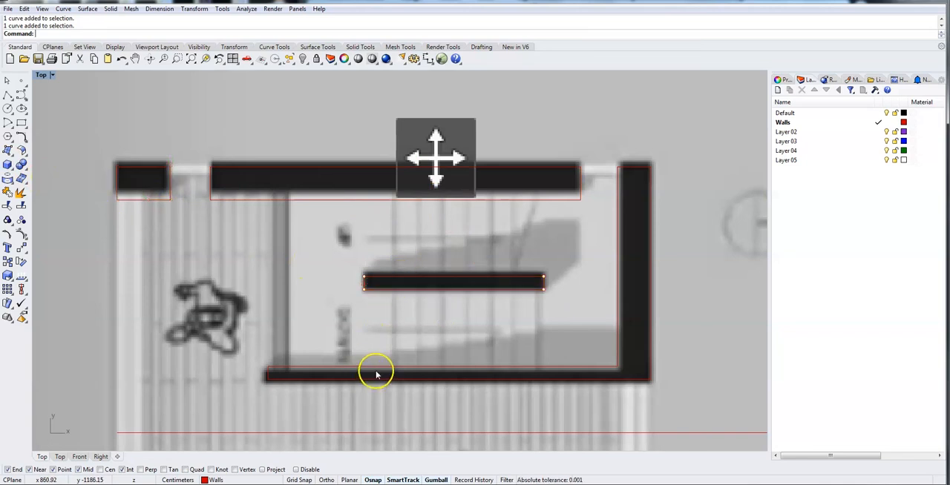
{"action": "left_click", "coordinate": [378, 369]}
{"action": "right_click_drag", "start_coordinate": [270, 379], "coordinate": [349, 418]}
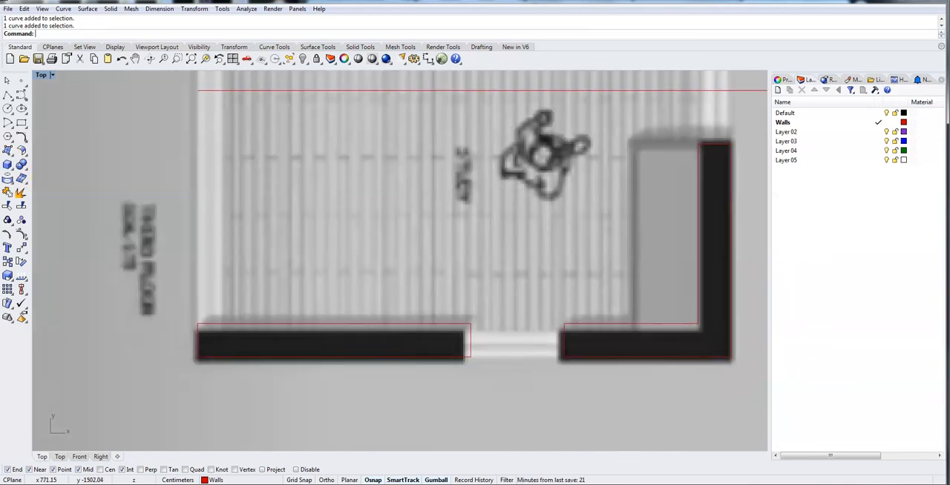
{"action": "left_click", "coordinate": [571, 365]}
{"action": "left_click", "coordinate": [418, 359]}
{"action": "scroll", "coordinate": [292, 222], "scroll_direction": "down", "scroll_amount": 5}
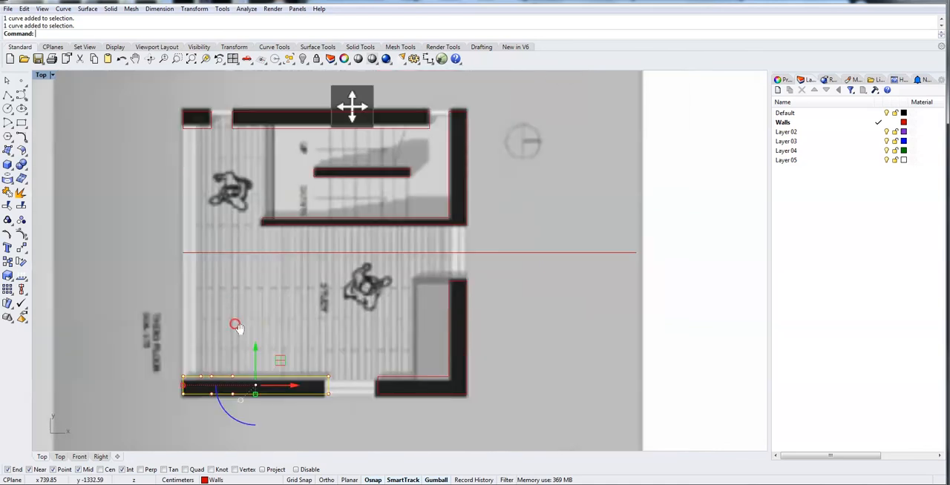